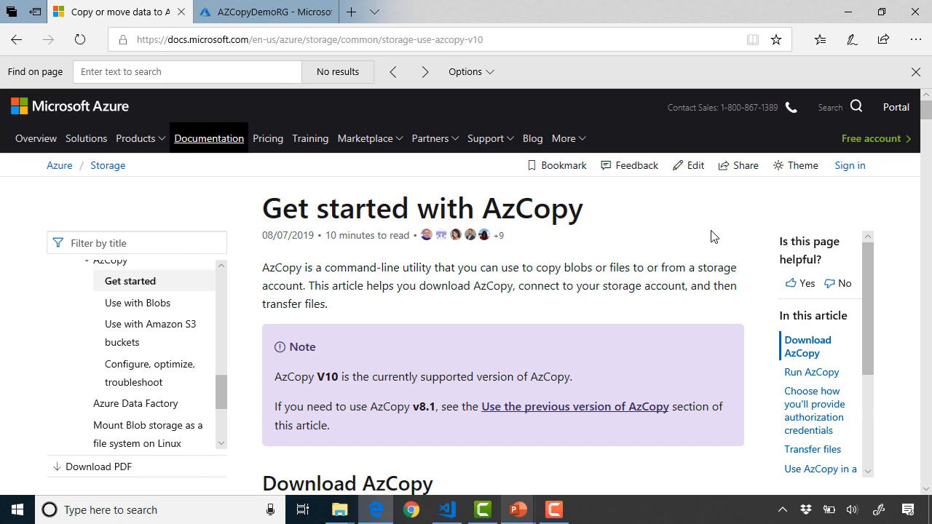
# Scroll the Get started with AzCopy article down to the Download AzCopy section.
pyautogui.scroll(-3, 714, 237)
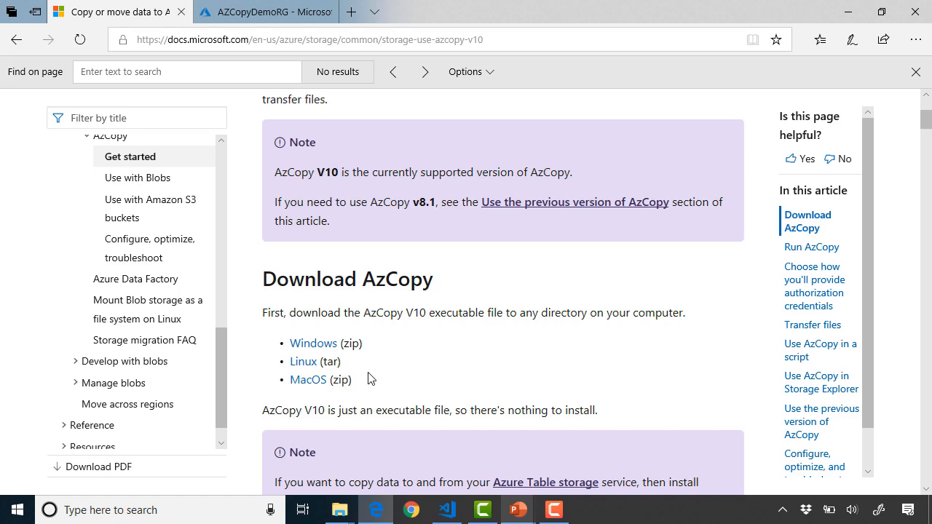
# Download azcopy_windows_amd64_10.2.1.zip for Windows and show it in the Downloads folder.
pyautogui.click(343, 345)
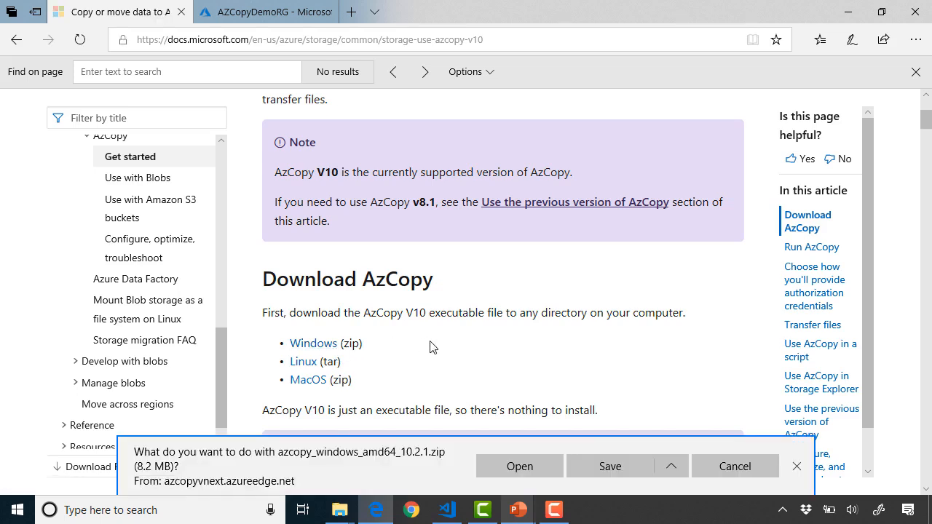
pyautogui.click(605, 465)
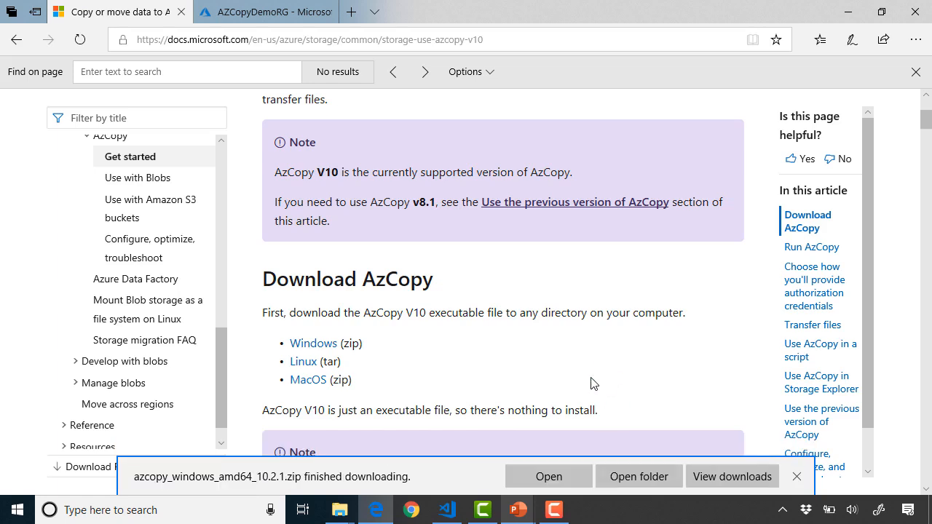
pyautogui.click(628, 480)
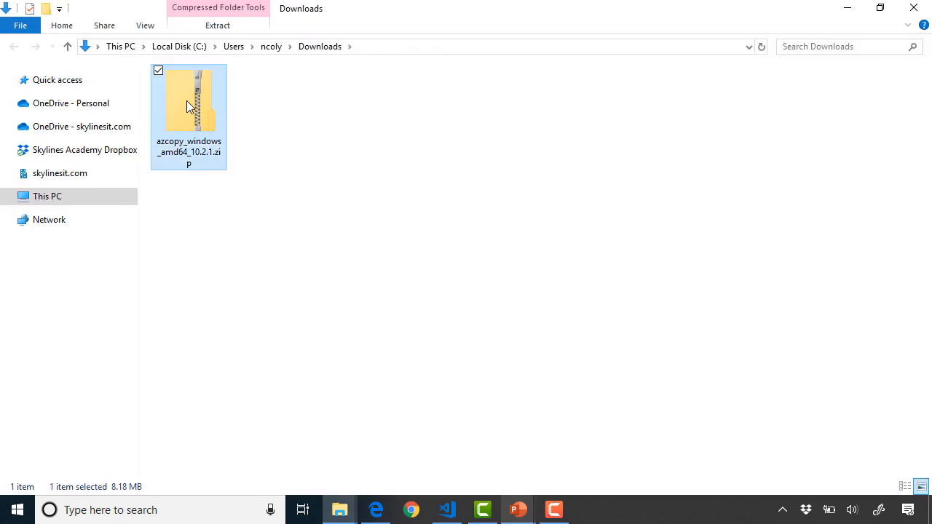
# Check the AzCopy zip's contents, then browse to the C:\AzCopy folder holding azcopy.exe.
pyautogui.doubleClick(186, 106)
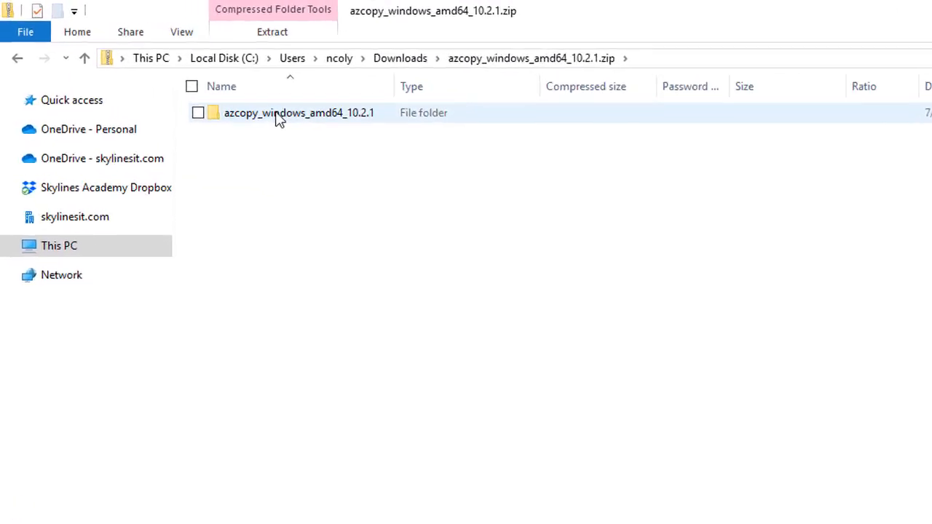
pyautogui.doubleClick(276, 119)
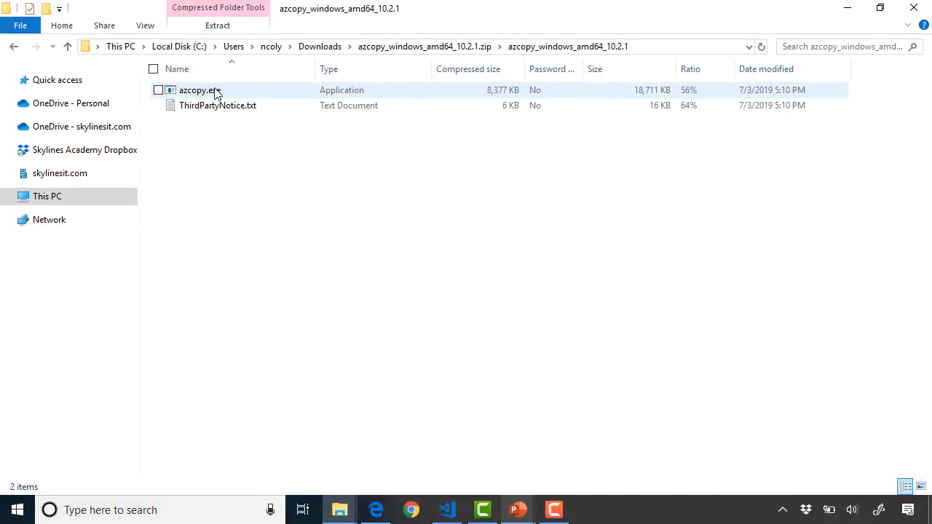
pyautogui.click(193, 47)
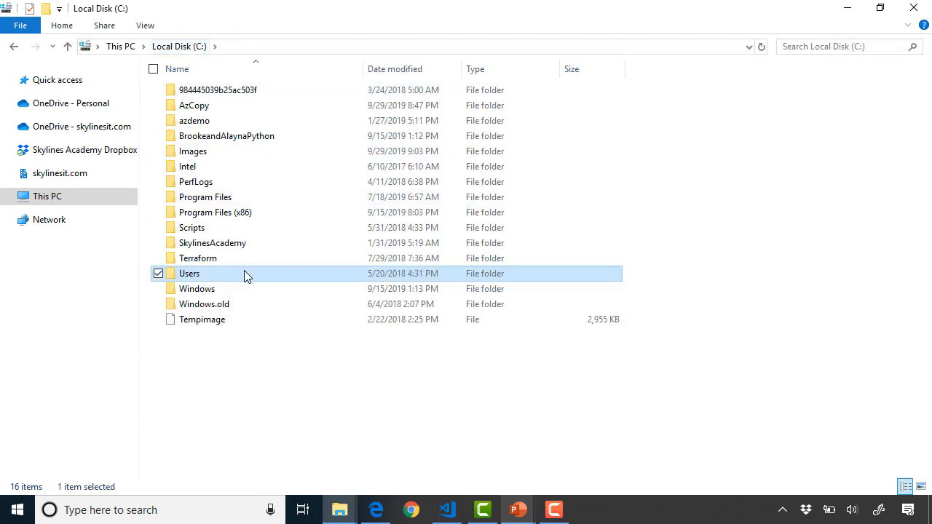
pyautogui.click(233, 108)
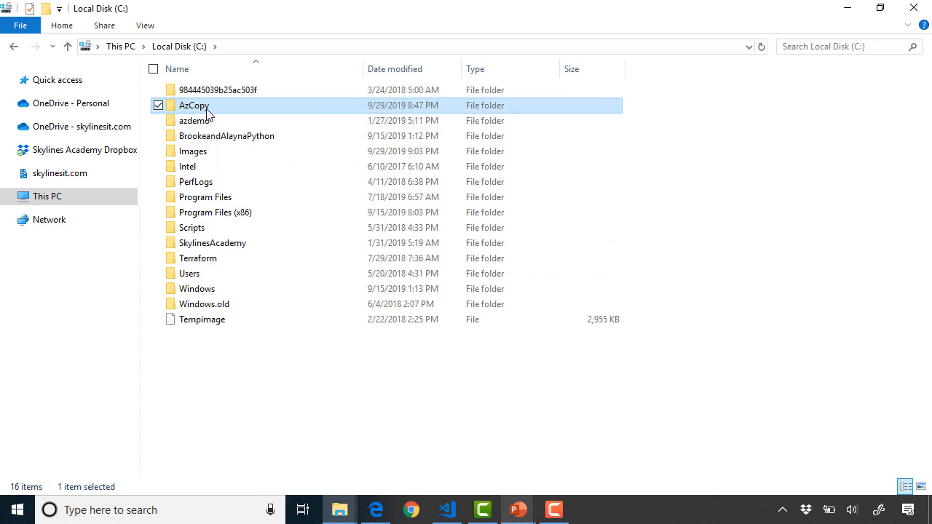
pyautogui.doubleClick(207, 108)
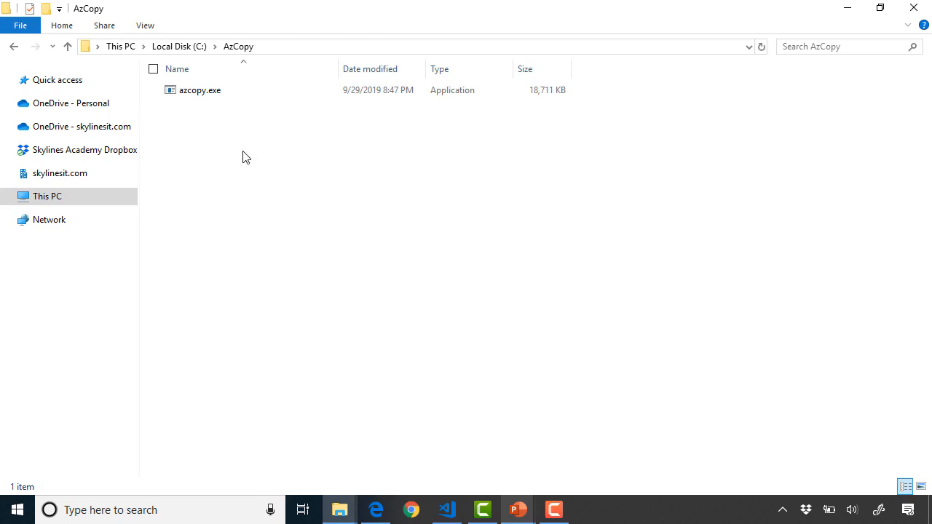
# Search 'environ' and open System Properties' Environment Variables dialog.
pyautogui.press('super')
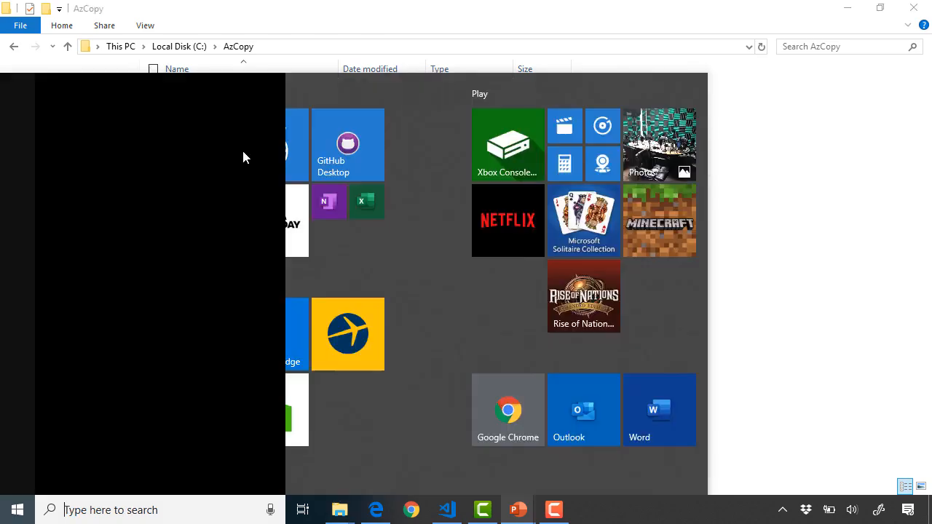
pyautogui.write('environ')
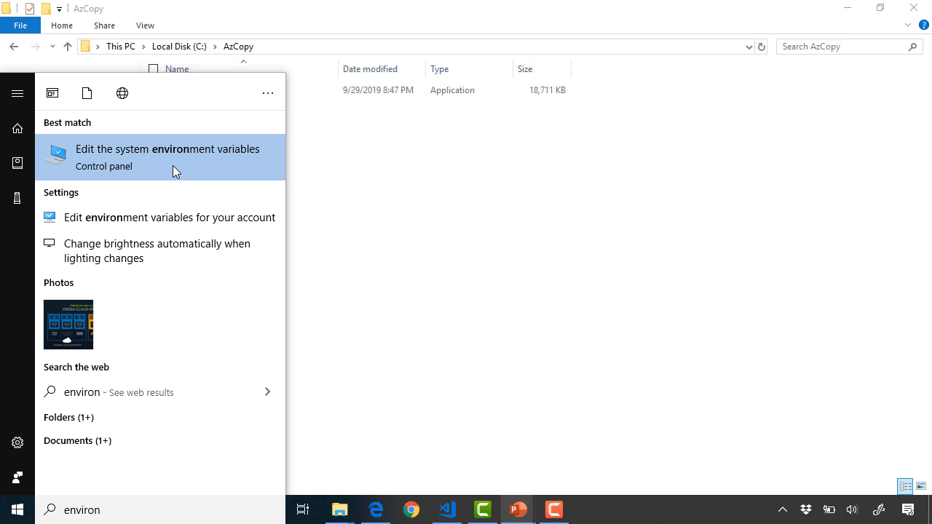
pyautogui.click(173, 166)
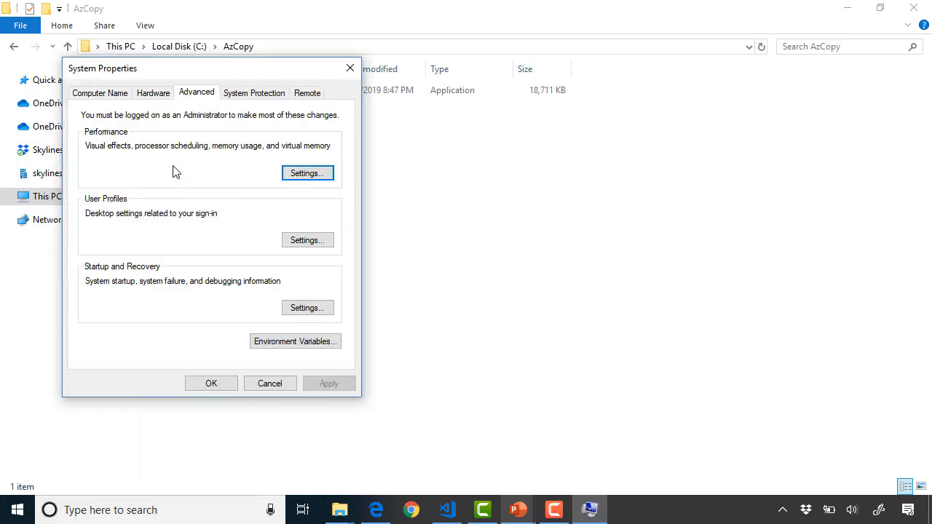
pyautogui.click(264, 348)
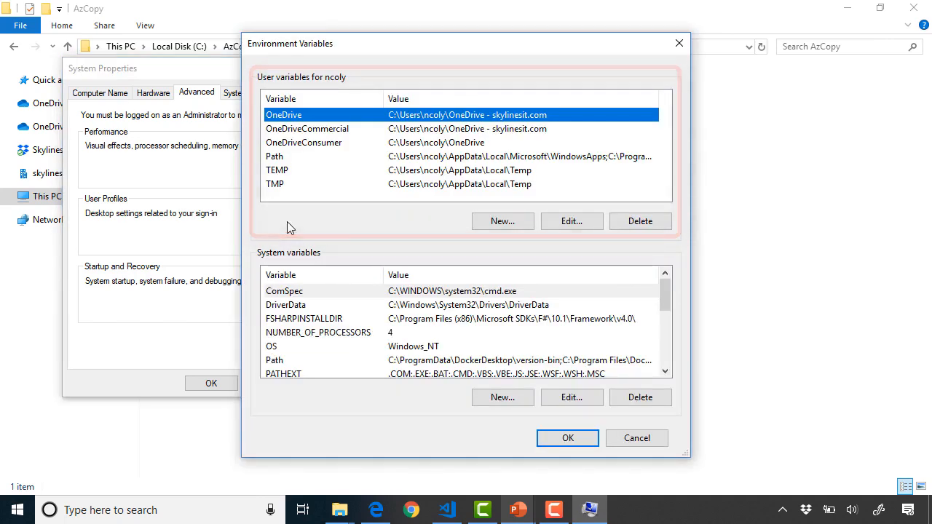
pyautogui.click(665, 370)
pyautogui.click(665, 371)
pyautogui.click(665, 371)
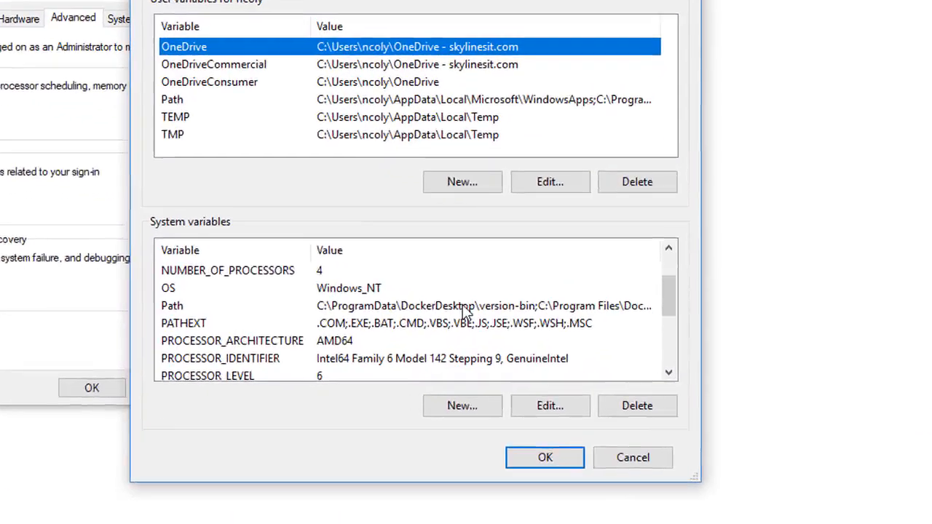
# Edit the system Path, noting the existing C:\AzCopy entry, and add then erase C:\Temp.
pyautogui.click(507, 321)
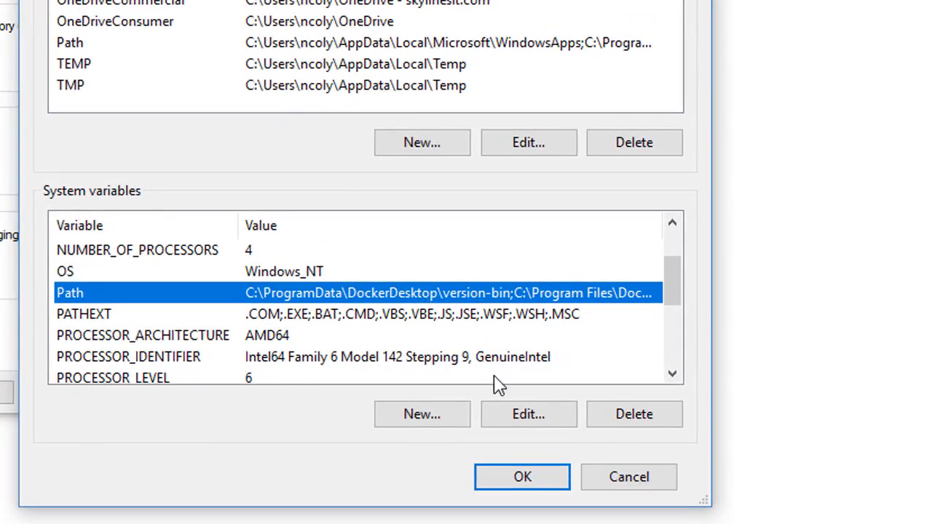
pyautogui.click(530, 420)
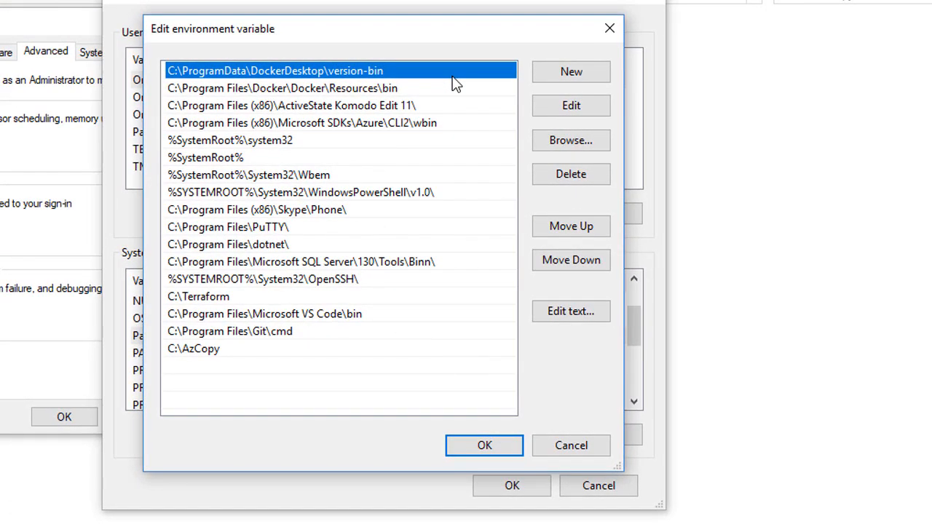
pyautogui.click(302, 350)
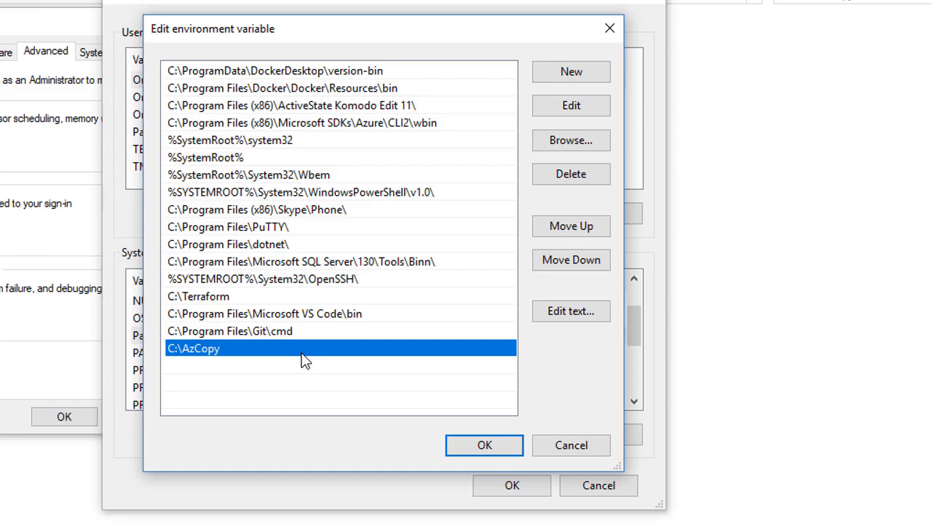
pyautogui.click(570, 72)
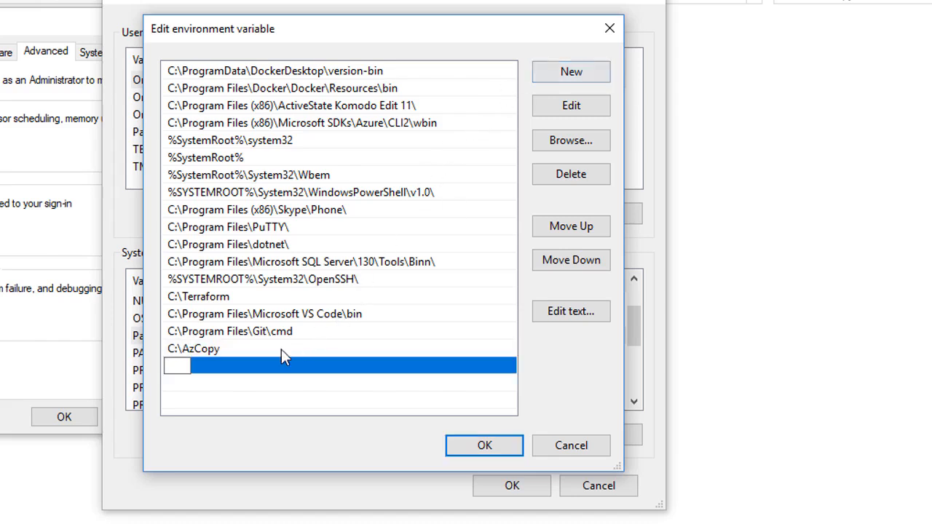
pyautogui.write('C:\\Temp')
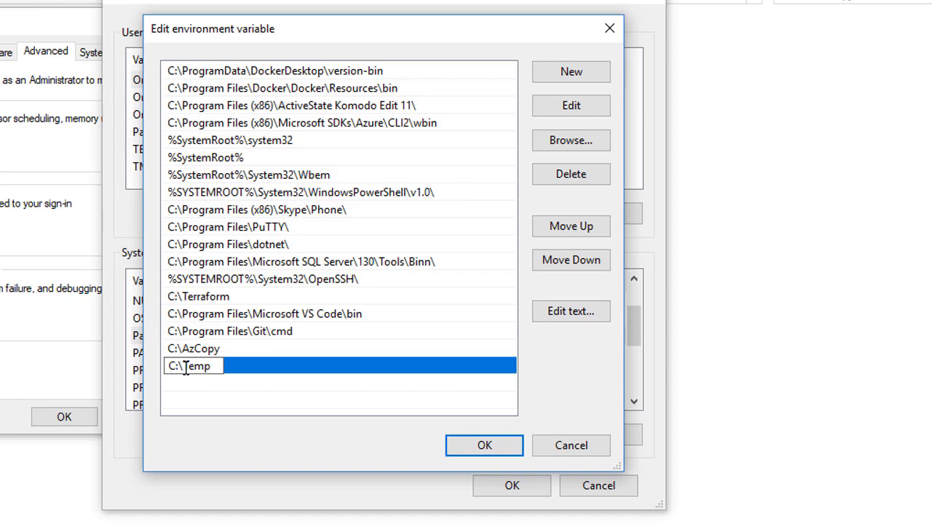
pyautogui.press('BackSpace')
pyautogui.press('BackSpace')
pyautogui.press('BackSpace')
pyautogui.press('BackSpace')
pyautogui.press('BackSpace')
pyautogui.press('BackSpace')
pyautogui.press('BackSpace')
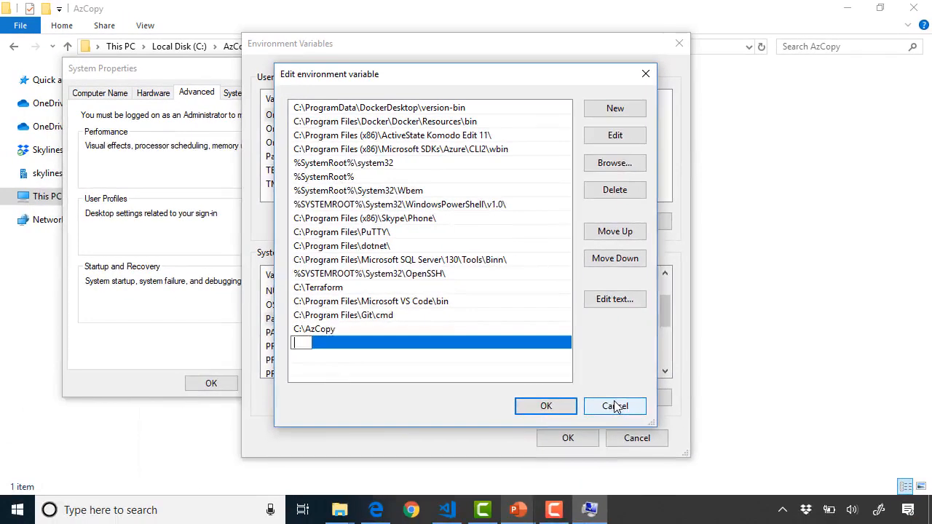
# Cancel the Path changes and close System Properties and File Explorer.
pyautogui.click(573, 444)
pyautogui.click(631, 439)
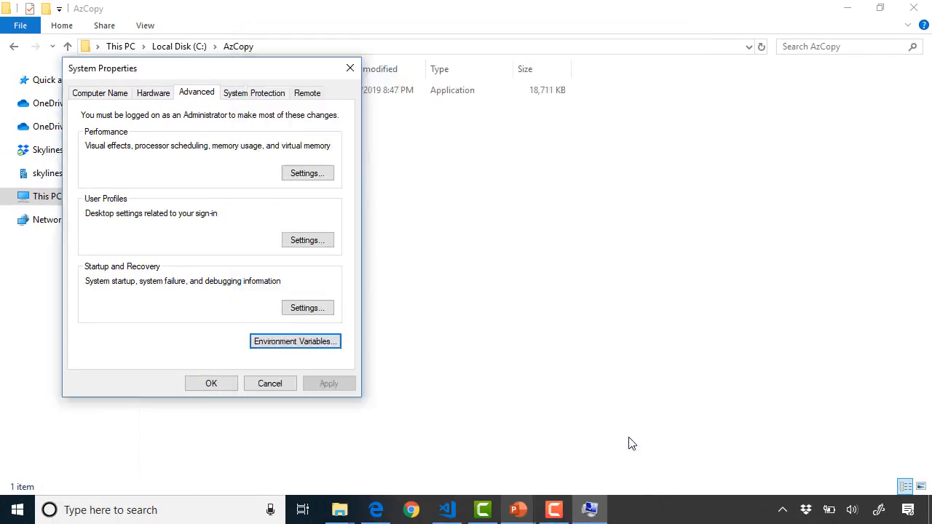
pyautogui.click(348, 68)
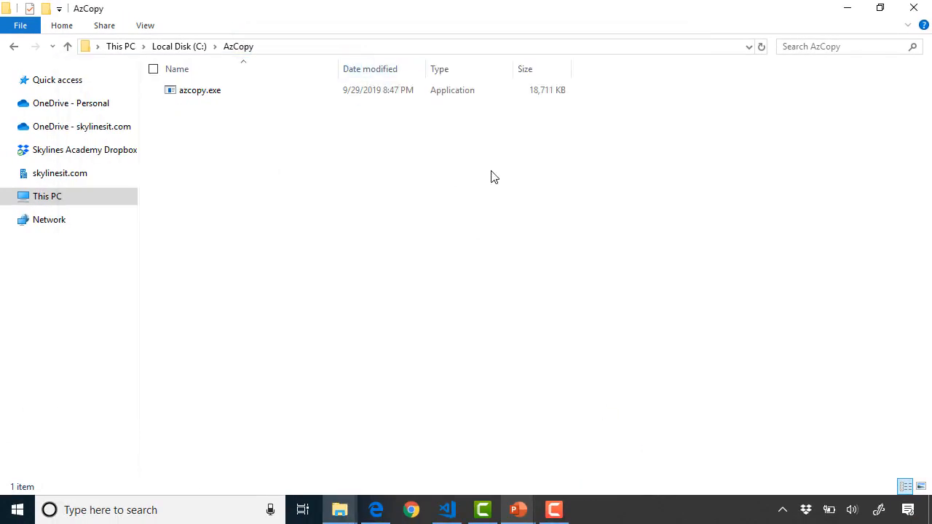
pyautogui.click(915, 8)
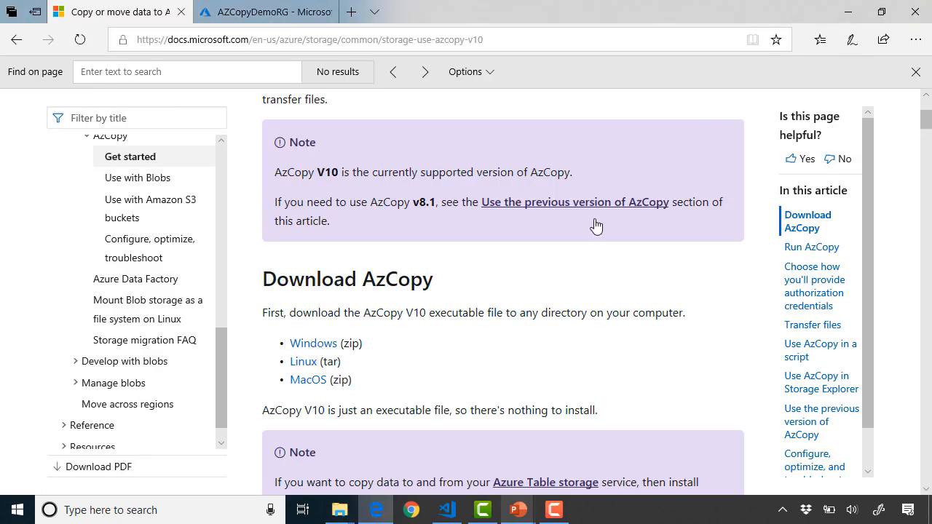
# Bring the AZCopy Reference.txt notes in Visual Studio Code to the front.
pyautogui.moveTo(446, 505)
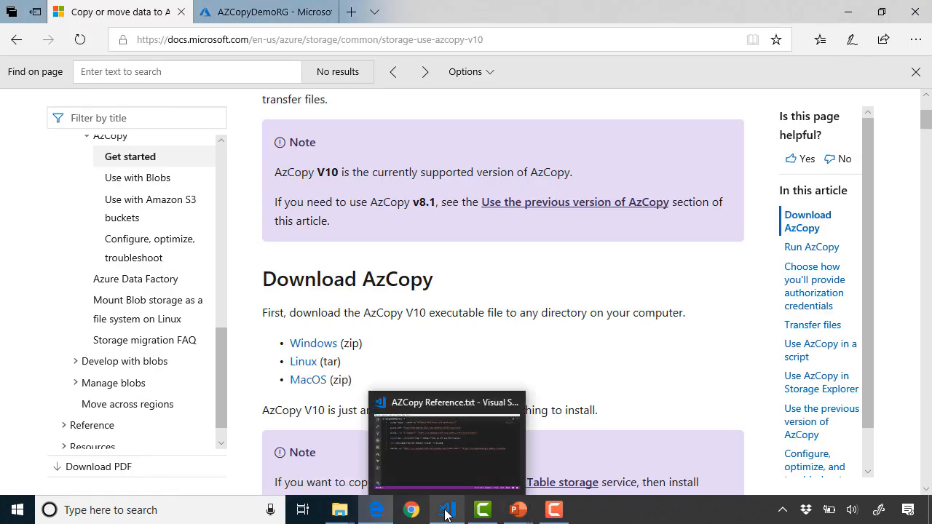
pyautogui.click(451, 472)
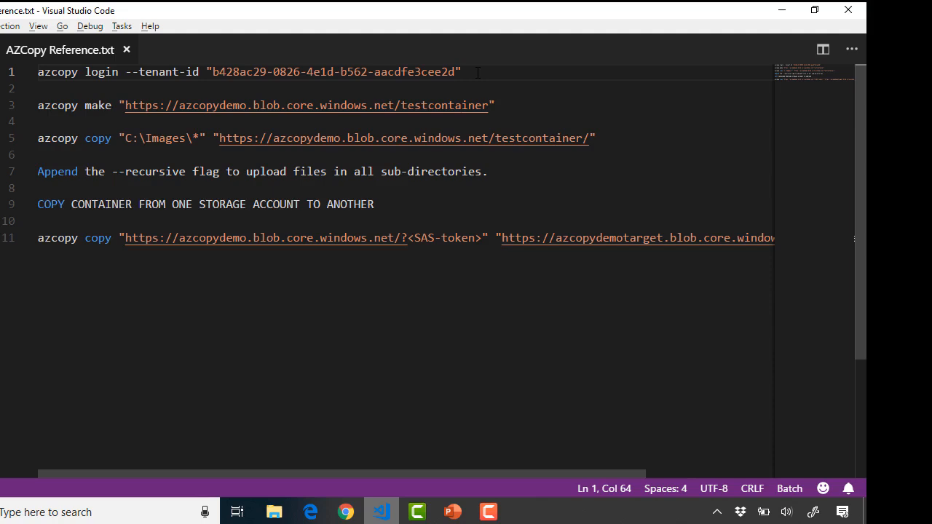
pyautogui.press('super')
# Launch Command Prompt and run azcopy to display its help text.
pyautogui.write('cmd')
pyautogui.press('Return')
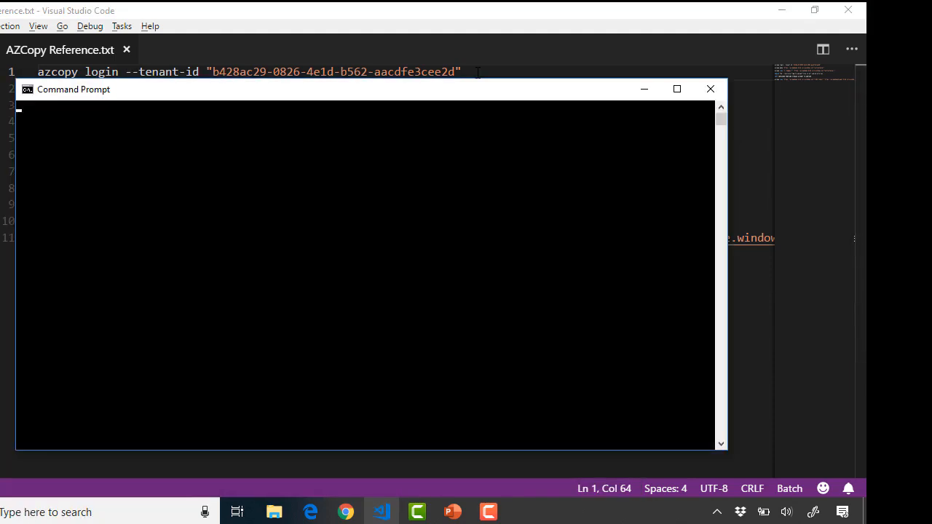
pyautogui.write('az')
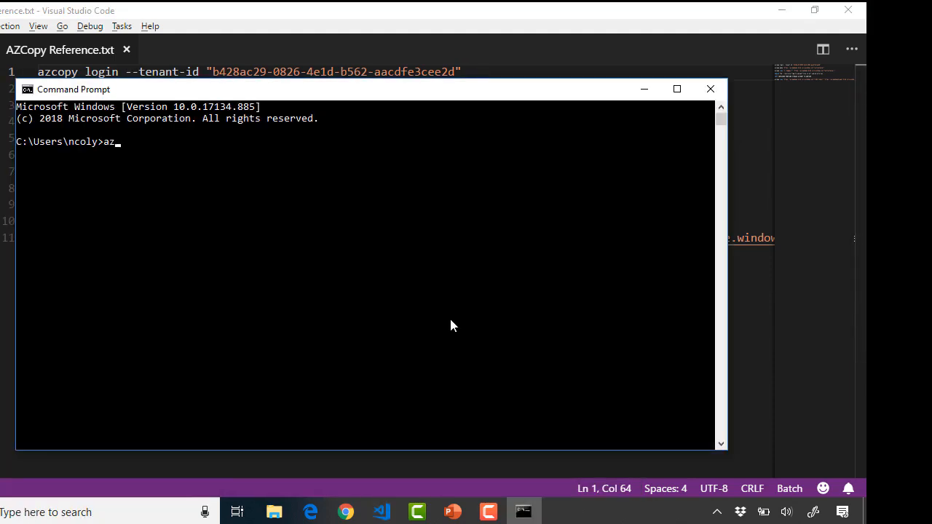
pyautogui.write('op')
pyautogui.press('BackSpace')
pyautogui.press('BackSpace')
pyautogui.write('copy')
pyautogui.press('Return')
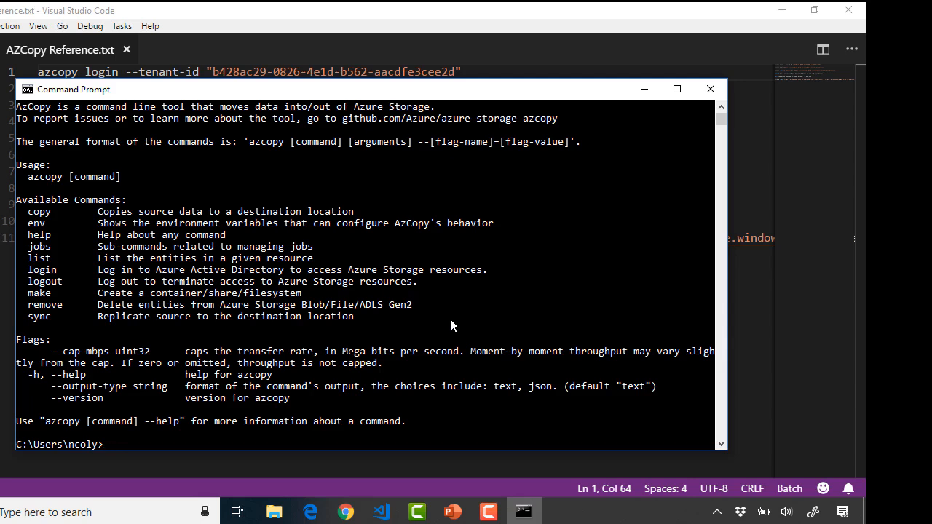
# Change into C:\AzCopy and list its contents with dir, showing azcopy.exe.
pyautogui.write('cd\\')
pyautogui.press('Return')
pyautogui.write('cd')
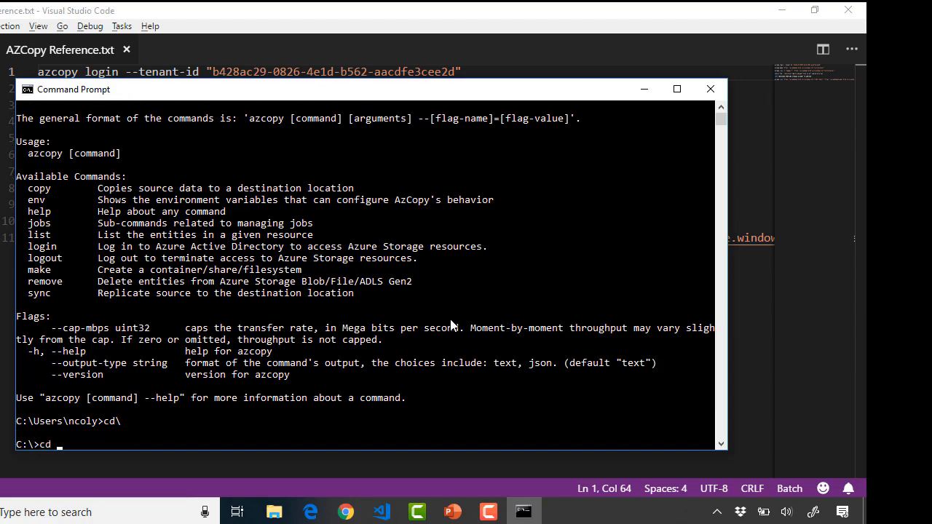
pyautogui.write(' azcop')
pyautogui.press('Tab')
pyautogui.press('Return')
pyautogui.write('dir')
pyautogui.press('Return')
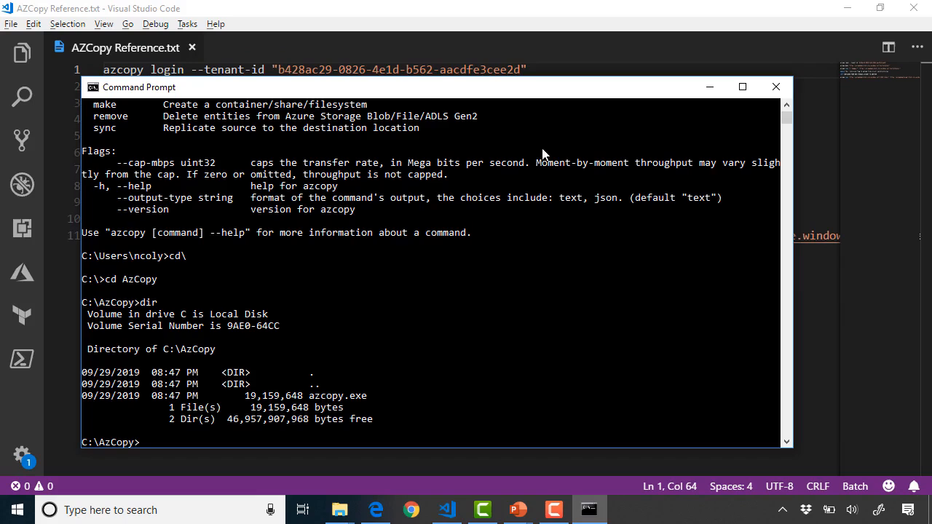
# Copy the azcopy login command from the notes and run it in Command Prompt.
pyautogui.moveTo(534, 70); pyautogui.dragTo(286, 104)
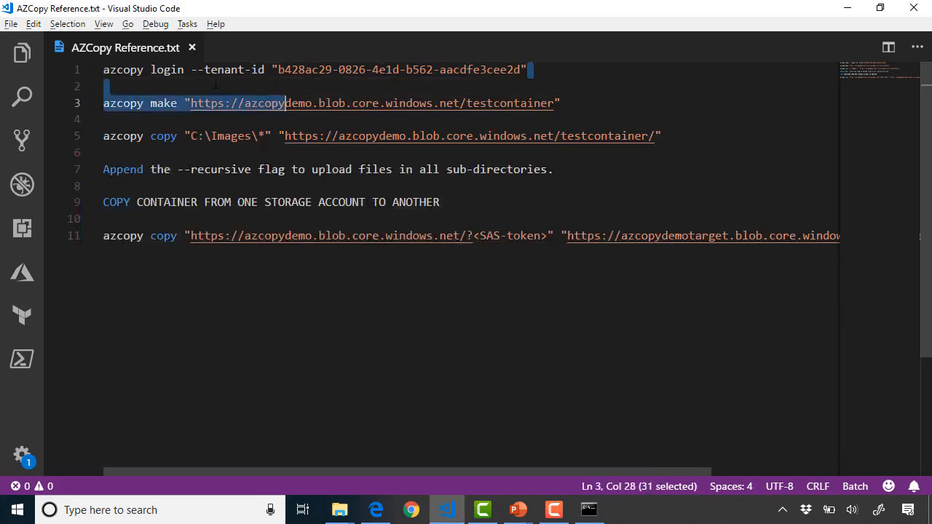
pyautogui.moveTo(216, 85); pyautogui.dragTo(98, 68)
pyautogui.hotkey('ctrl', 'c')
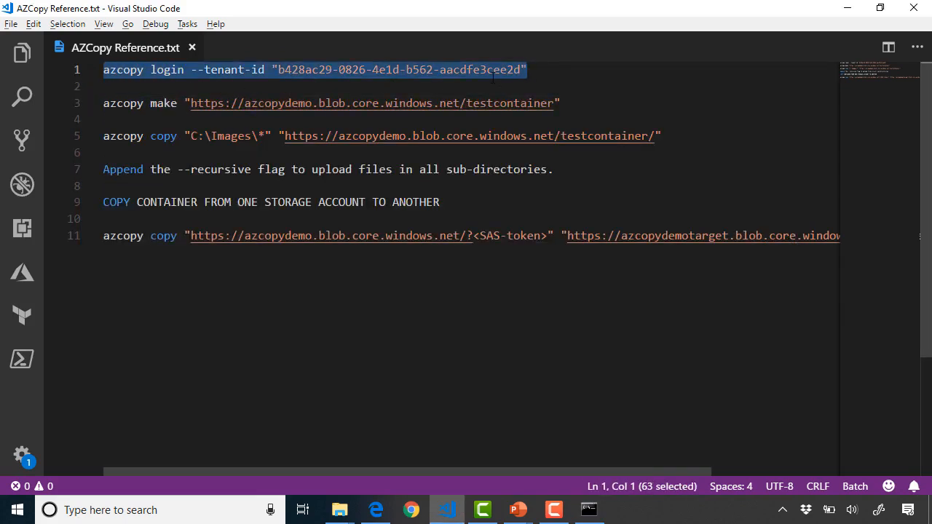
pyautogui.hotkey('alt', 'Tab')
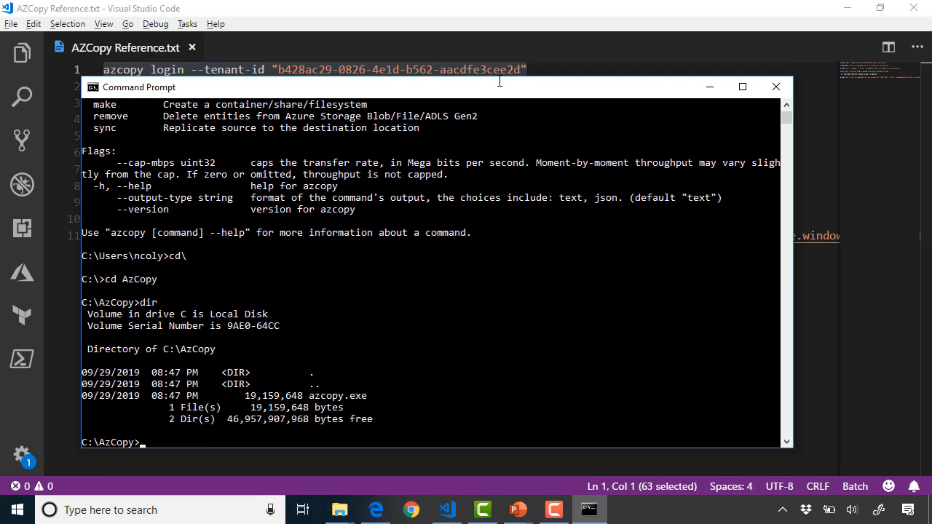
pyautogui.hotkey('ctrl', 'v')
pyautogui.press('Return')
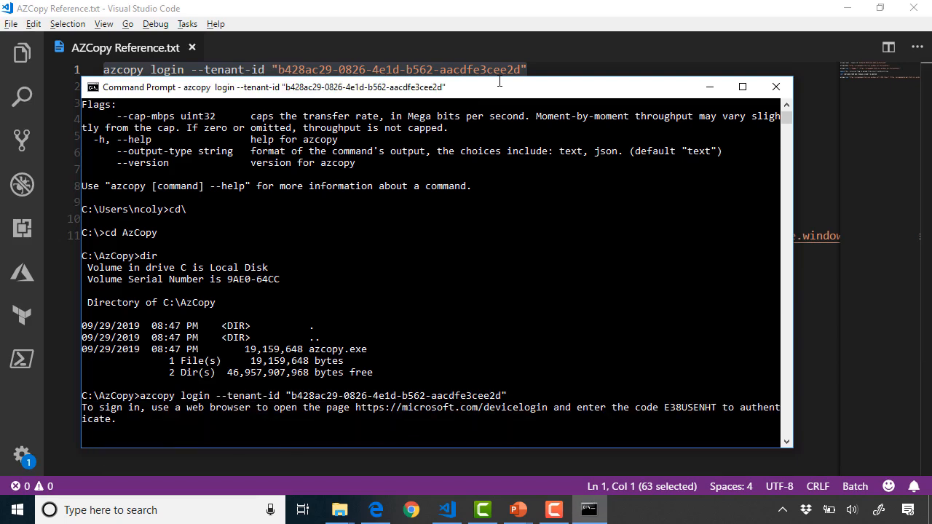
# Copy the microsoft.com/devicelogin sign-in address from the console output.
pyautogui.click(357, 408)
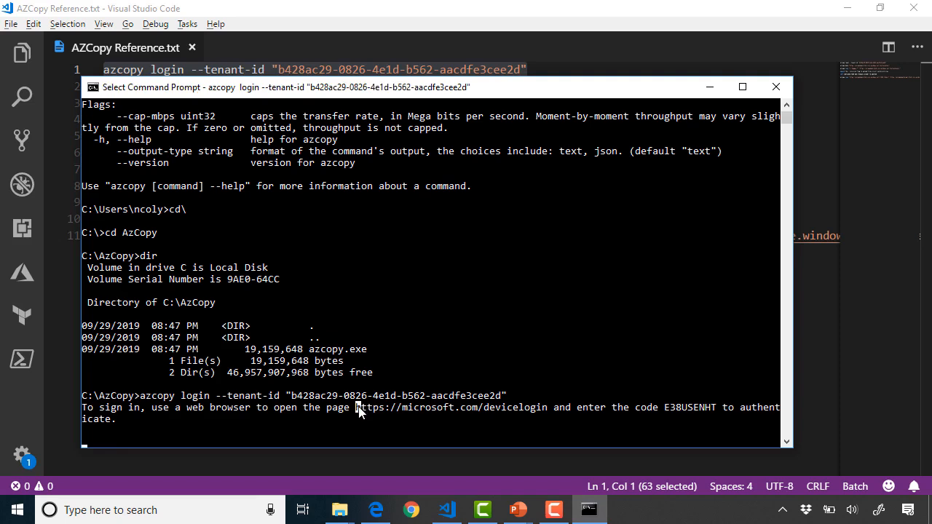
pyautogui.moveTo(358, 409); pyautogui.dragTo(549, 409)
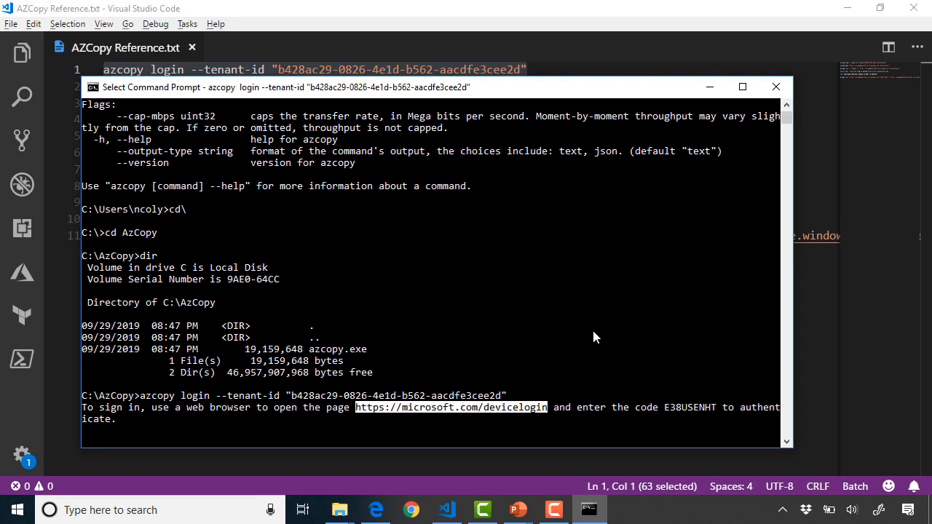
pyautogui.hotkey('ctrl', 'c')
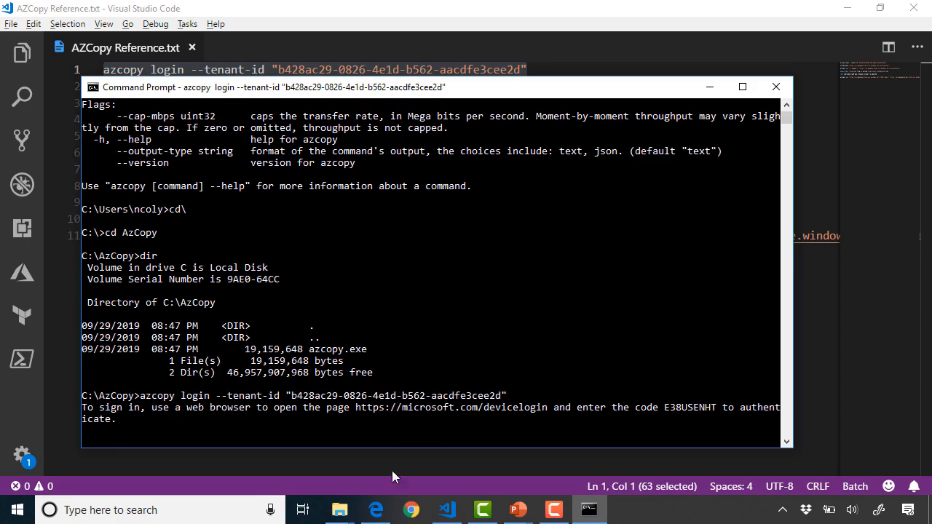
pyautogui.click(375, 509)
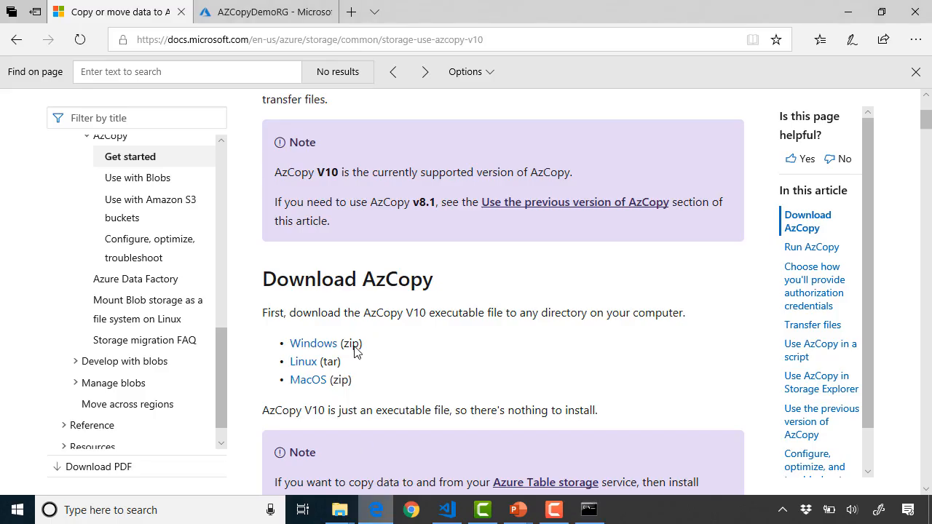
# Load the copied device login address in a new Edge tab.
pyautogui.click(351, 12)
pyautogui.hotkey('ctrl', 'v')
pyautogui.press('Return')
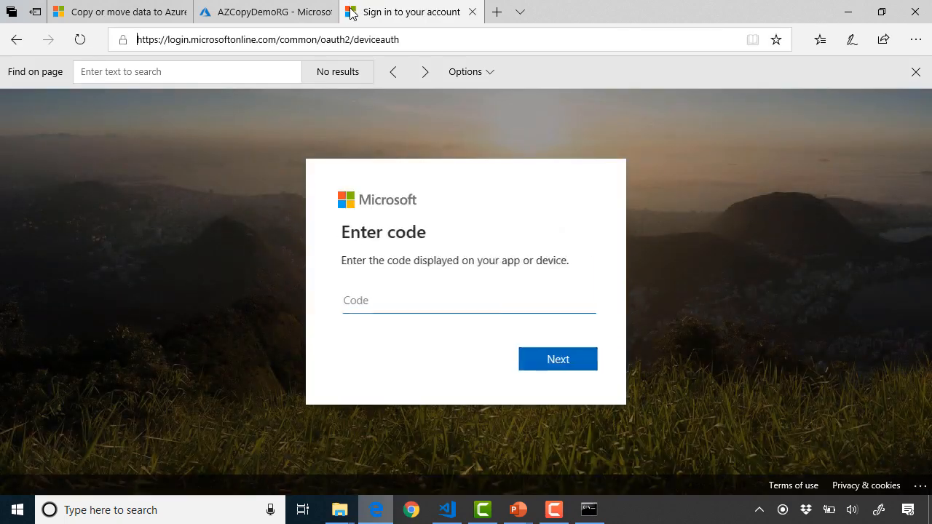
# Enter the console's sign-in code on the device login page and finish signing in.
pyautogui.hotkey('alt', 'Tab')
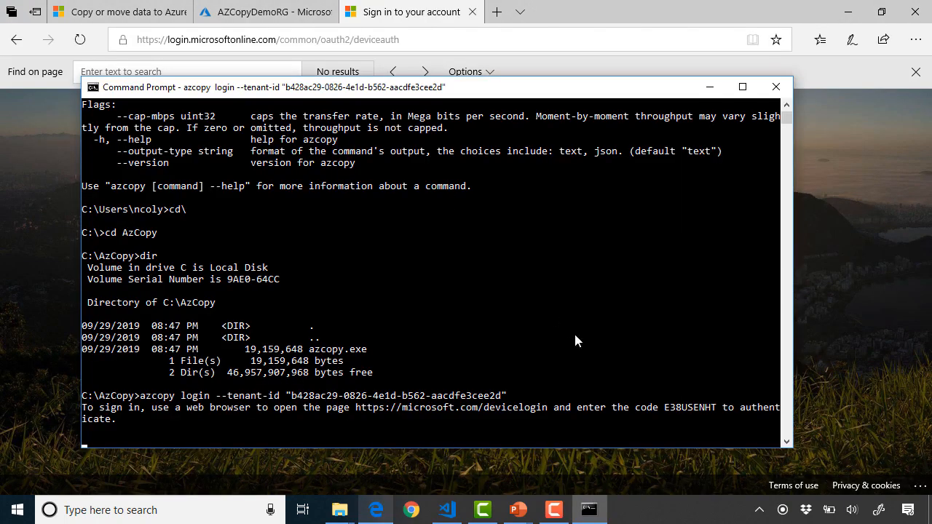
pyautogui.moveTo(664, 412); pyautogui.dragTo(715, 412)
pyautogui.rightClick(693, 377)
pyautogui.click(846, 143)
pyautogui.click(492, 299)
pyautogui.hotkey('ctrl', 'v')
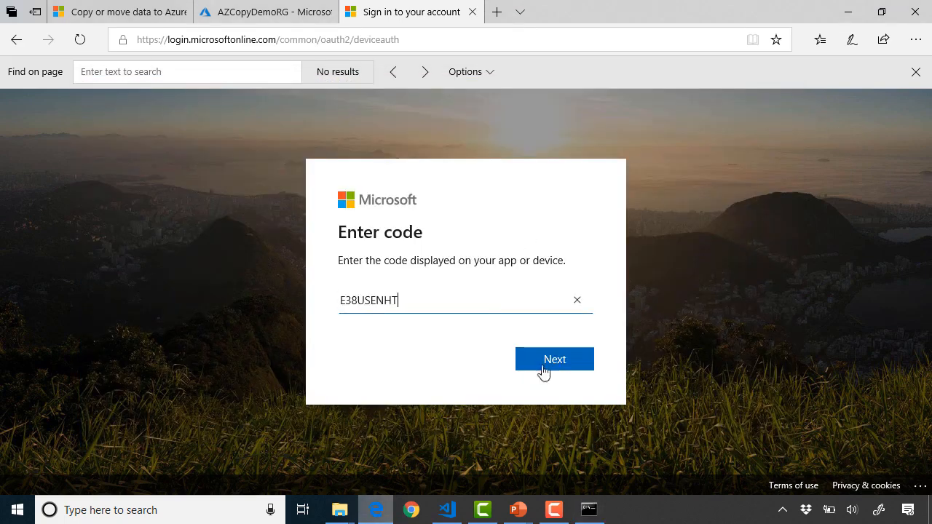
pyautogui.click(570, 369)
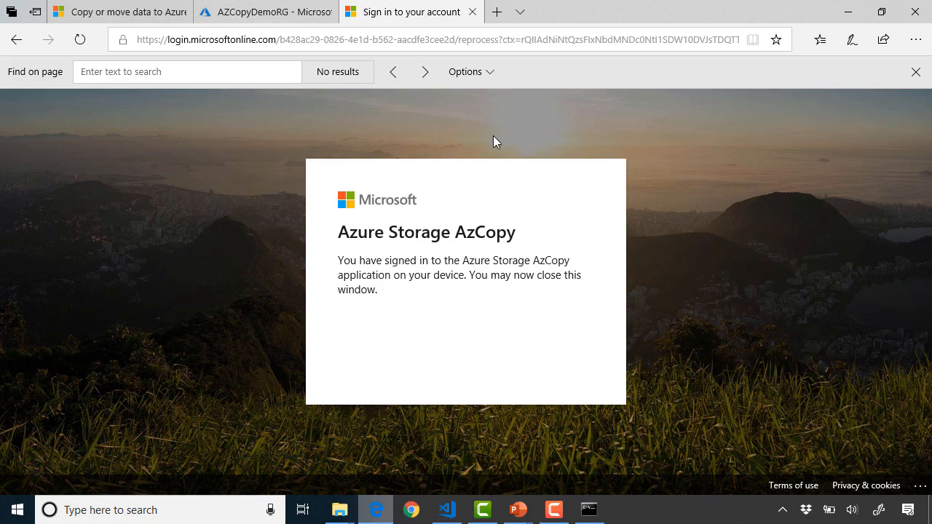
pyautogui.click(472, 12)
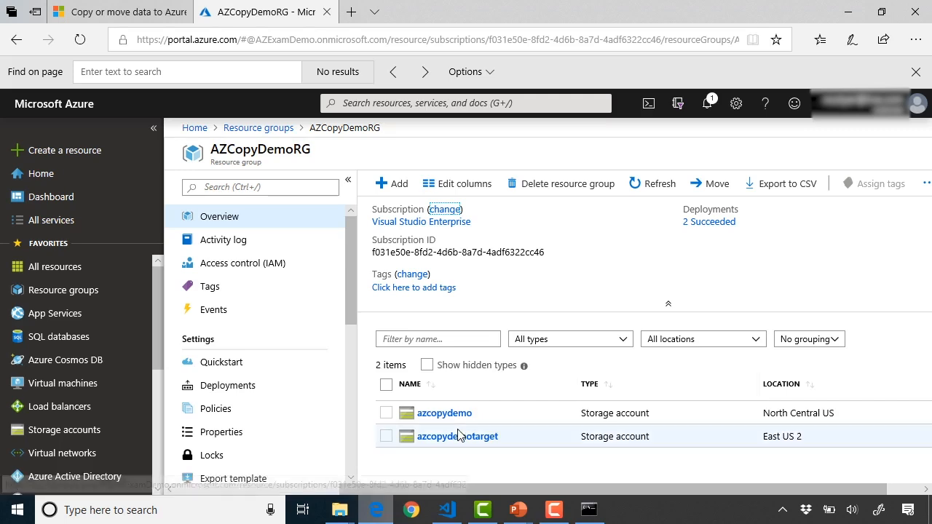
# Confirm 'Login succeeded' in Command Prompt, then return to the AZCopyDemoRG resource group.
pyautogui.click(602, 514)
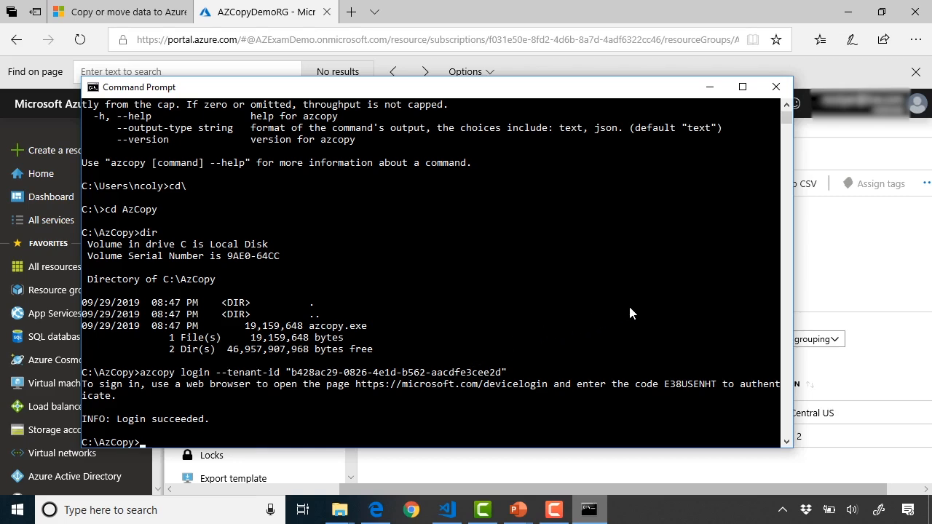
pyautogui.click(815, 251)
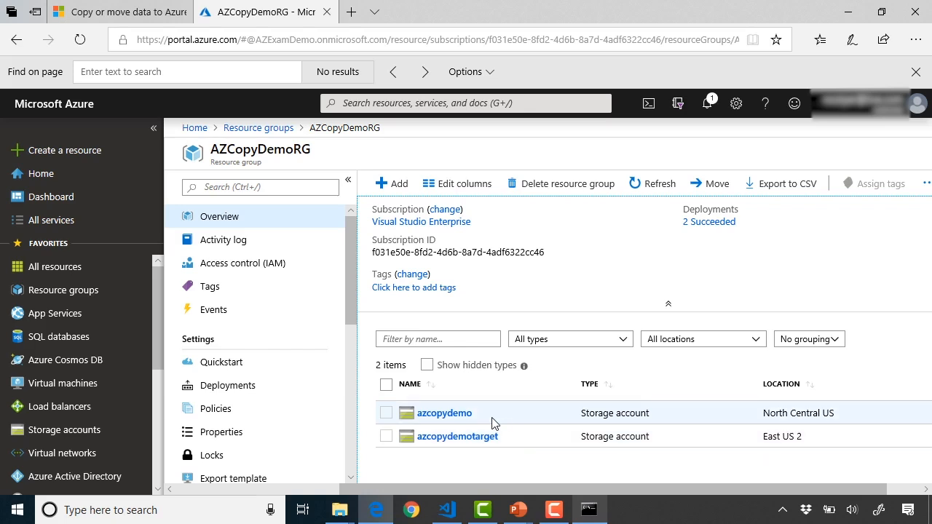
# Create a private blob container named testcontainer in the azcopydemo storage account.
pyautogui.click(466, 414)
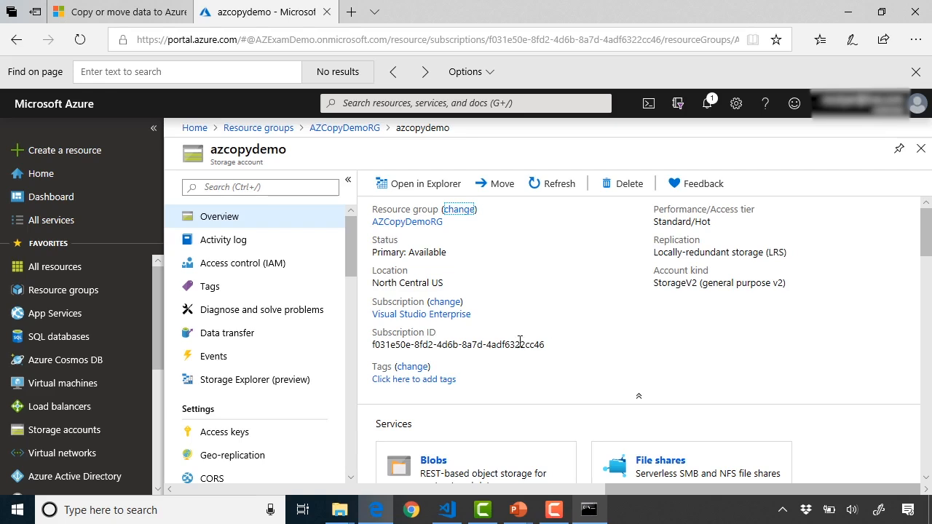
pyautogui.scroll(-2, 509, 362)
pyautogui.click(453, 361)
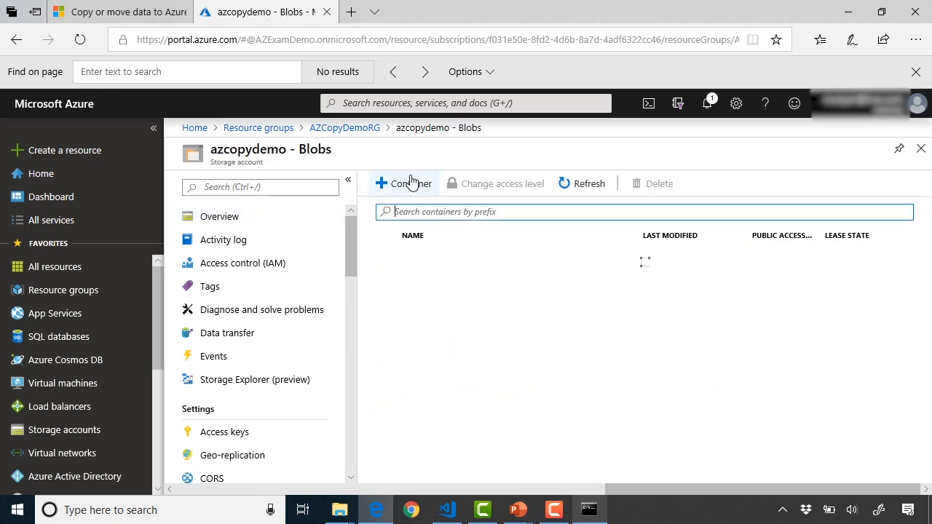
pyautogui.click(411, 182)
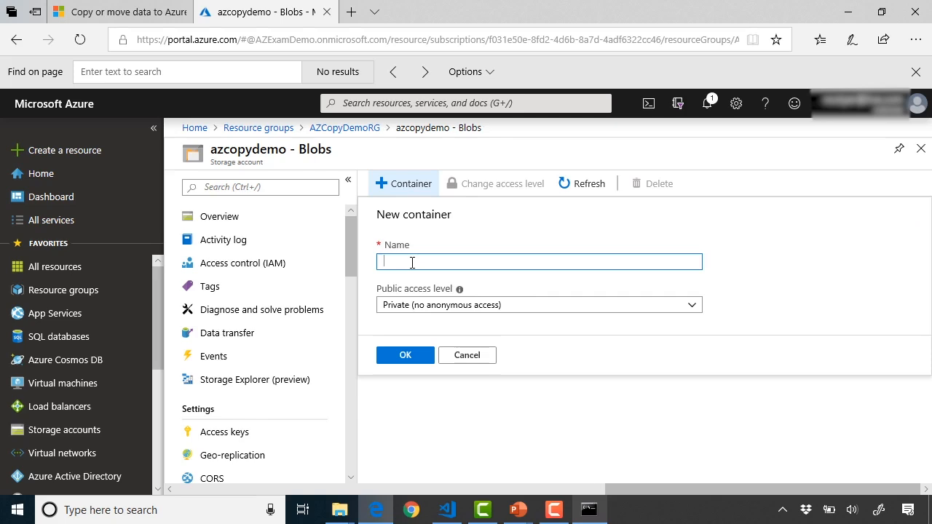
pyautogui.write('testcontainer')
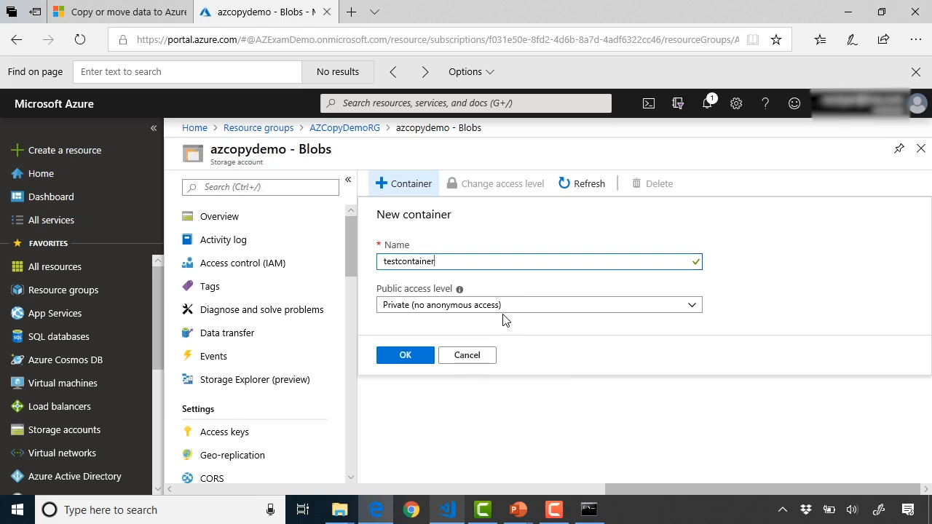
pyautogui.click(426, 356)
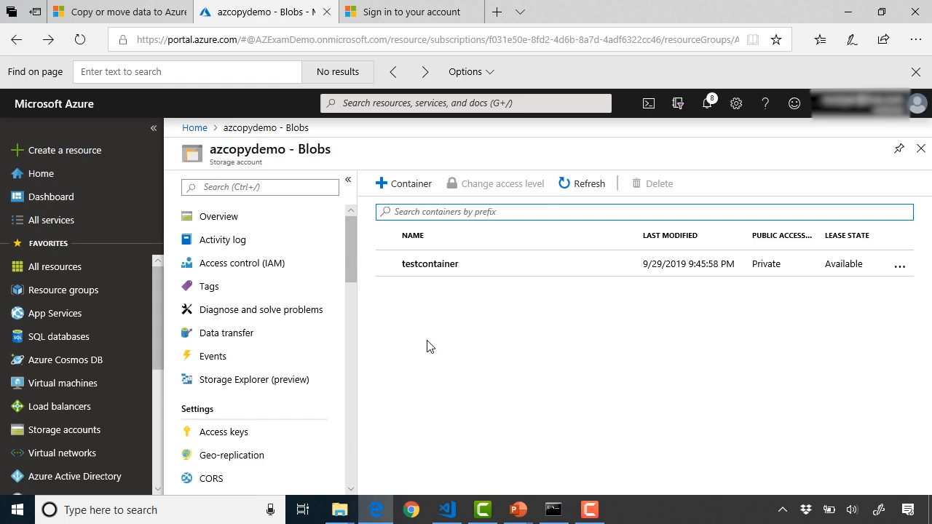
pyautogui.click(305, 270)
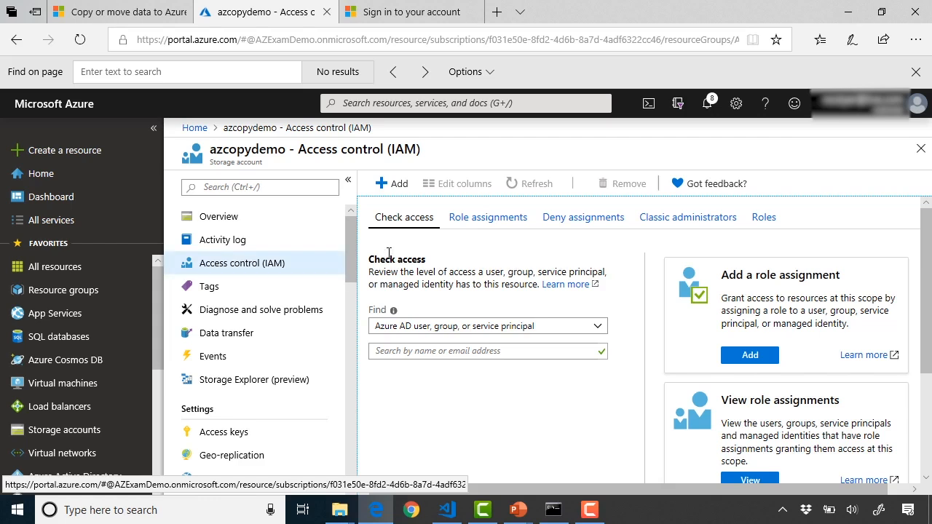
# Assign the user the Storage Blob Data Contributor role on azcopydemo and save it.
pyautogui.click(472, 226)
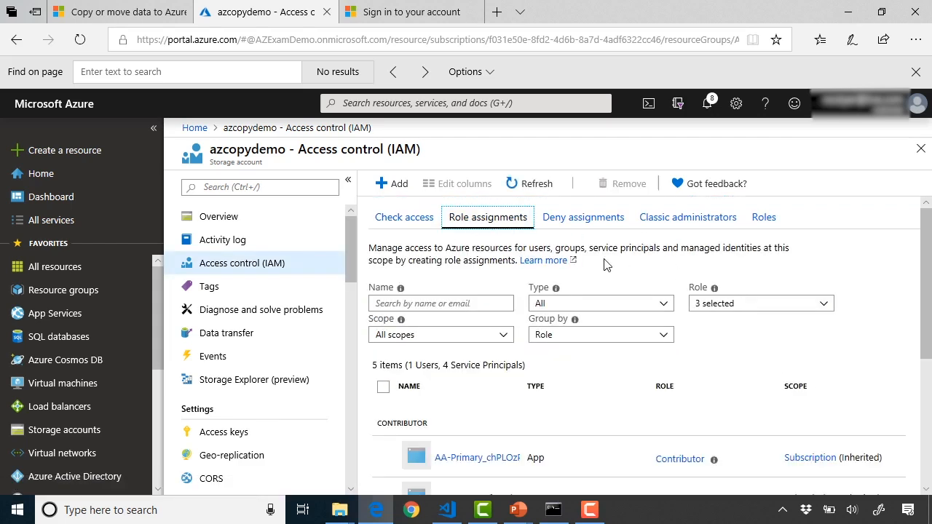
pyautogui.click(388, 186)
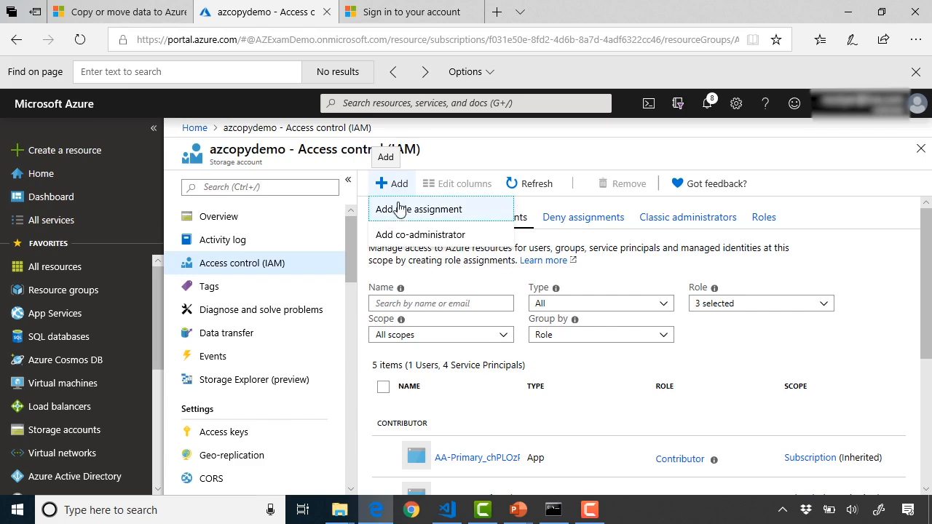
pyautogui.click(397, 209)
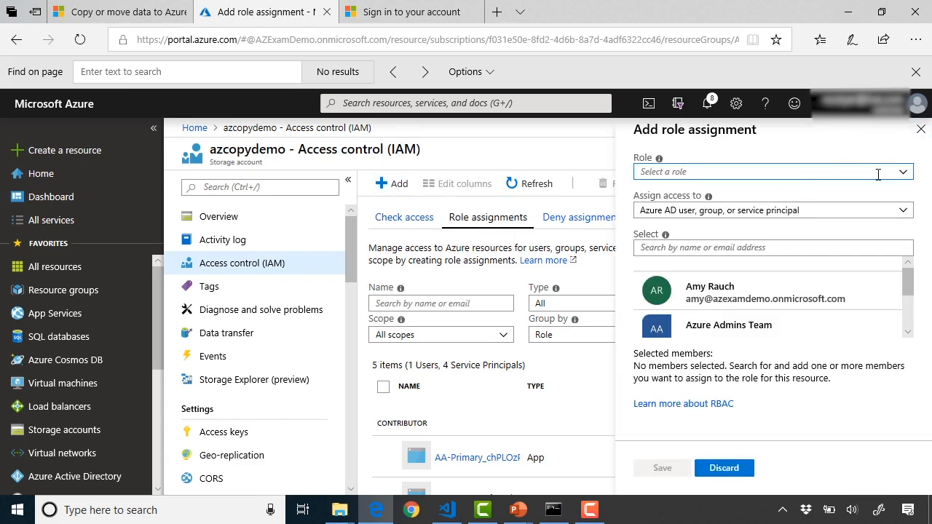
pyautogui.write('blob')
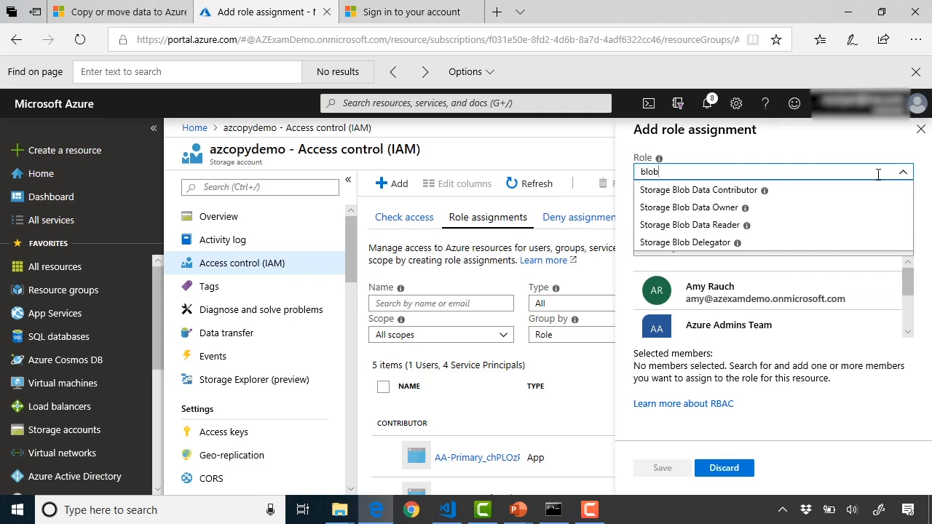
pyautogui.click(823, 191)
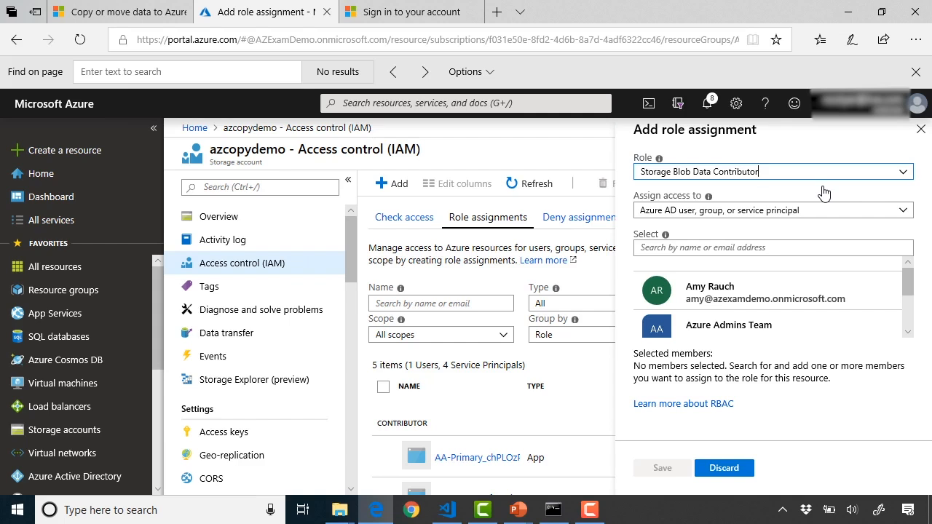
pyautogui.click(770, 243)
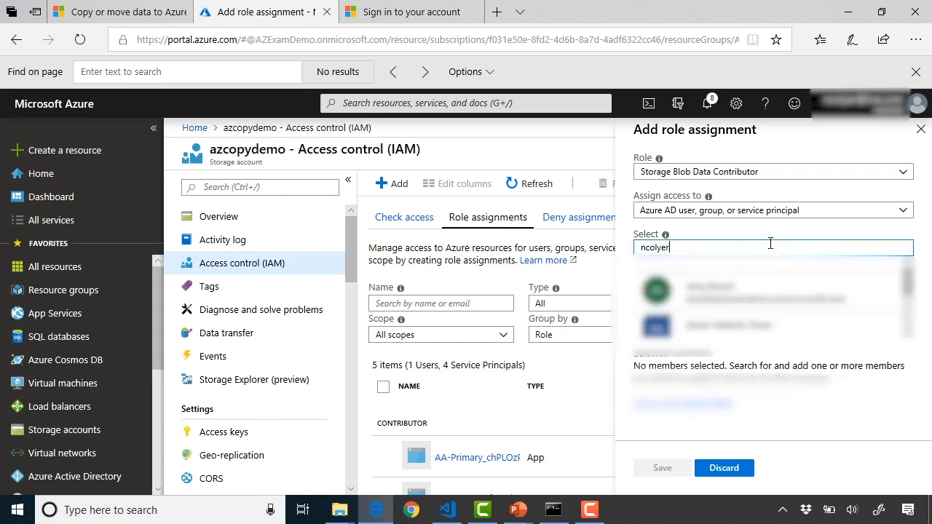
pyautogui.click(721, 291)
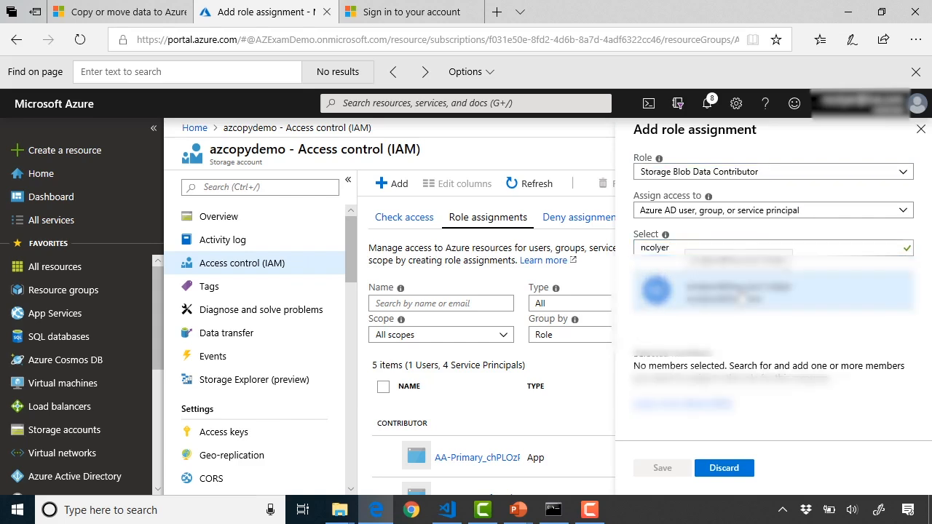
pyautogui.click(661, 468)
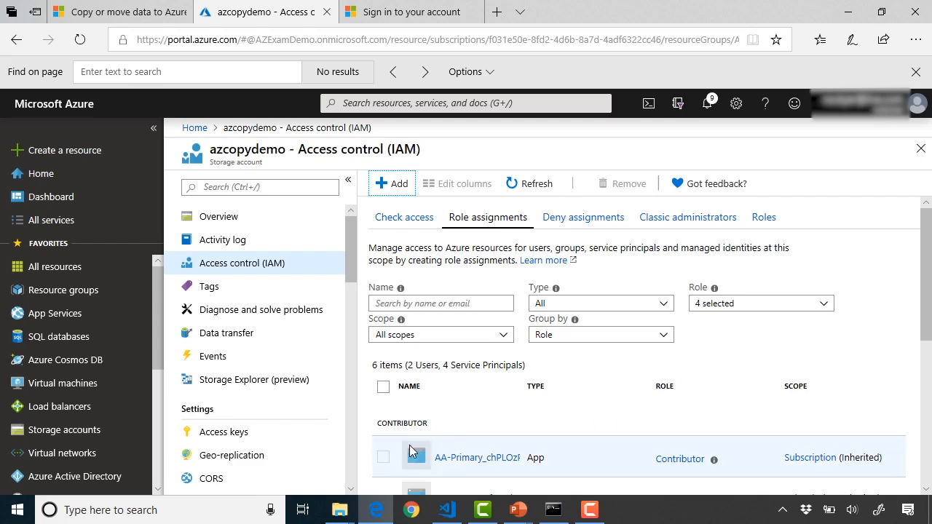
# Review the three JPGs in C:\Images and the four in ImagesSubFolder, then return to the portal.
pyautogui.moveTo(342, 509)
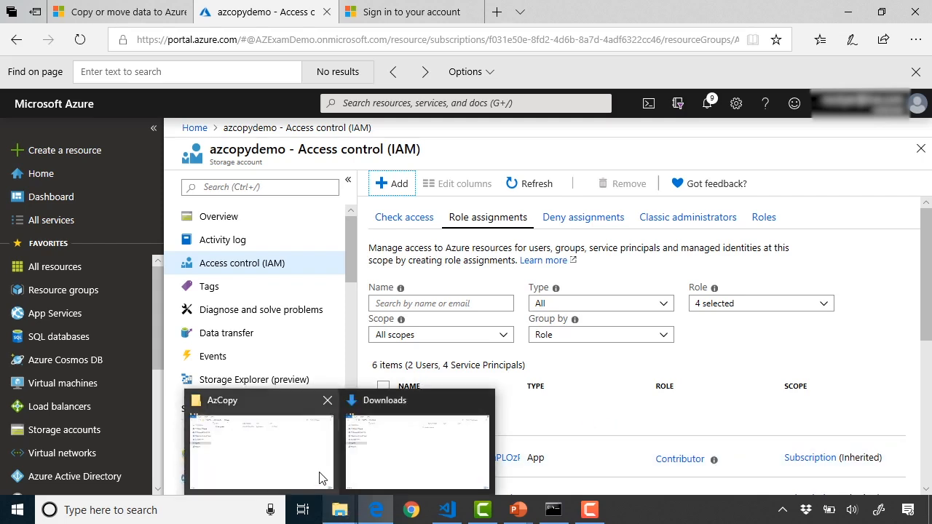
pyautogui.click(320, 478)
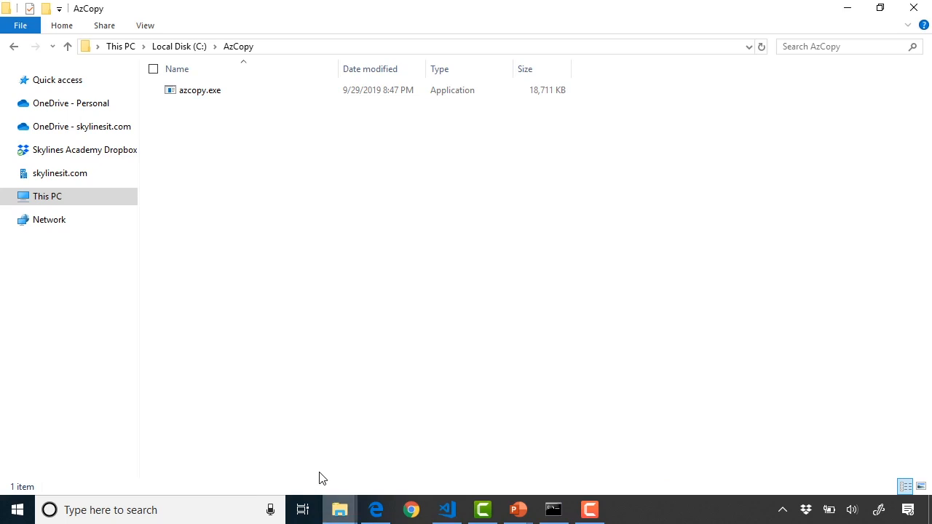
pyautogui.click(195, 47)
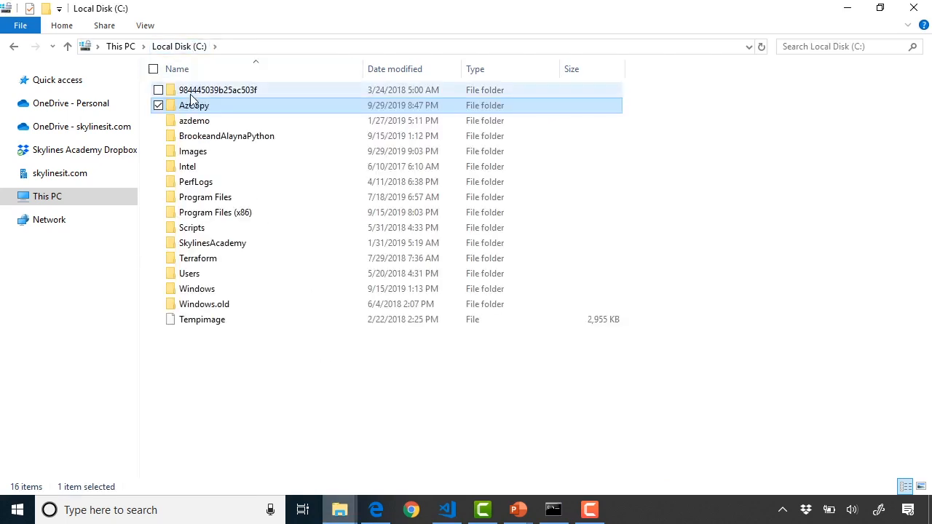
pyautogui.doubleClick(193, 151)
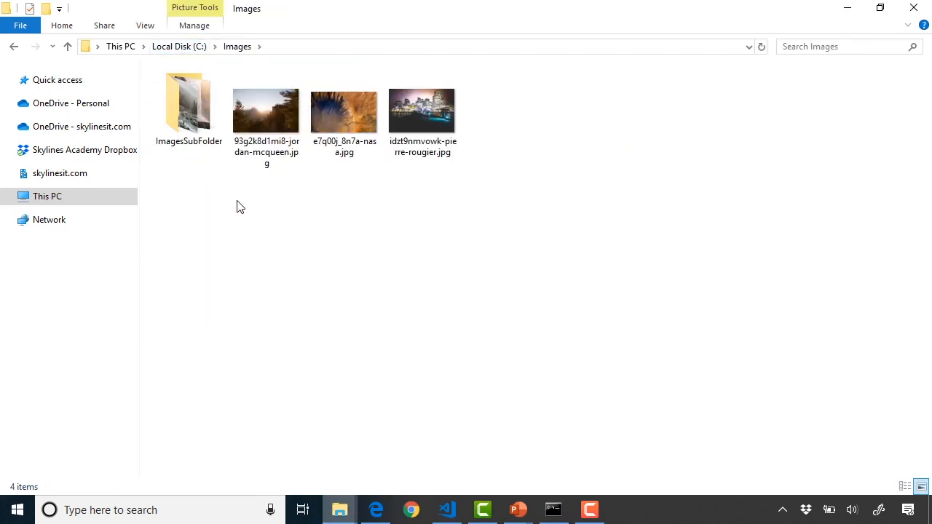
pyautogui.click(264, 162)
pyautogui.click(332, 141)
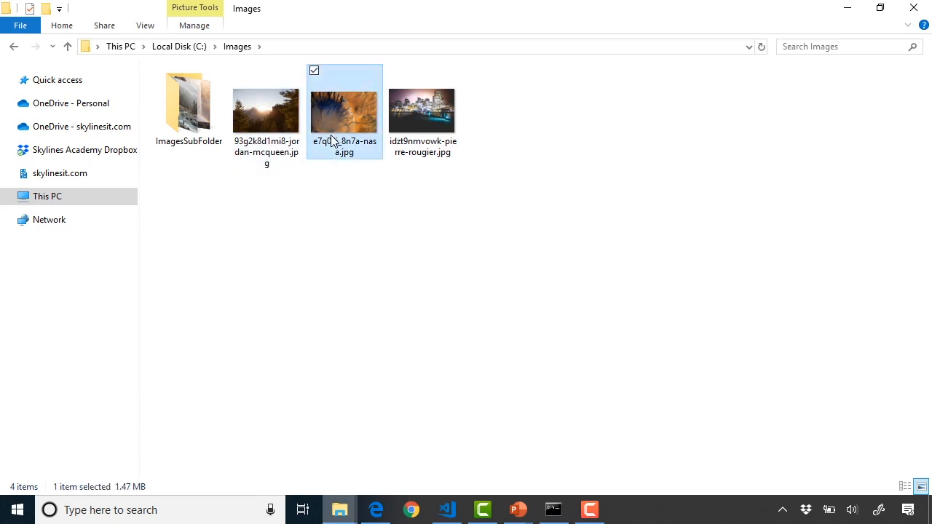
pyautogui.click(441, 135)
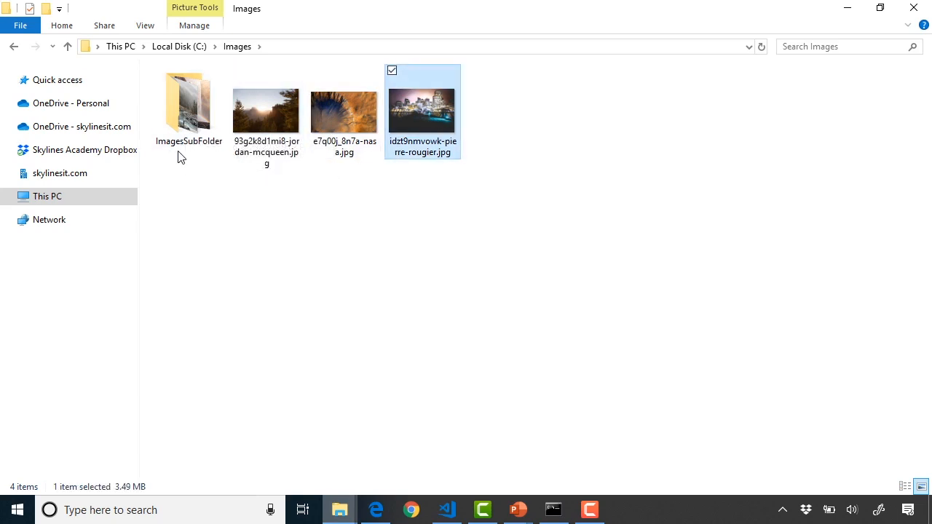
pyautogui.doubleClick(200, 120)
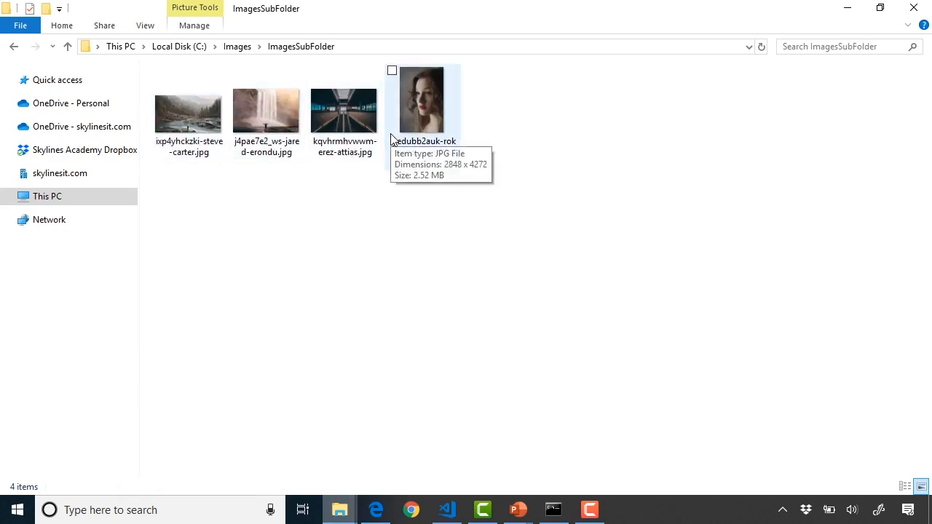
pyautogui.click(374, 510)
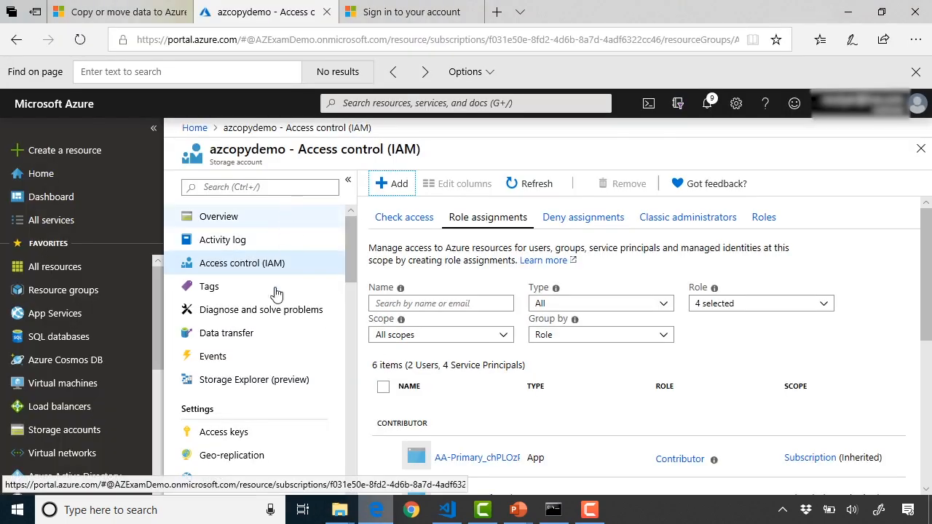
# Open azcopydemo's Blobs, confirm testcontainer is empty, then bring up the AZCopy Reference notes.
pyautogui.scroll(-5, 285, 414)
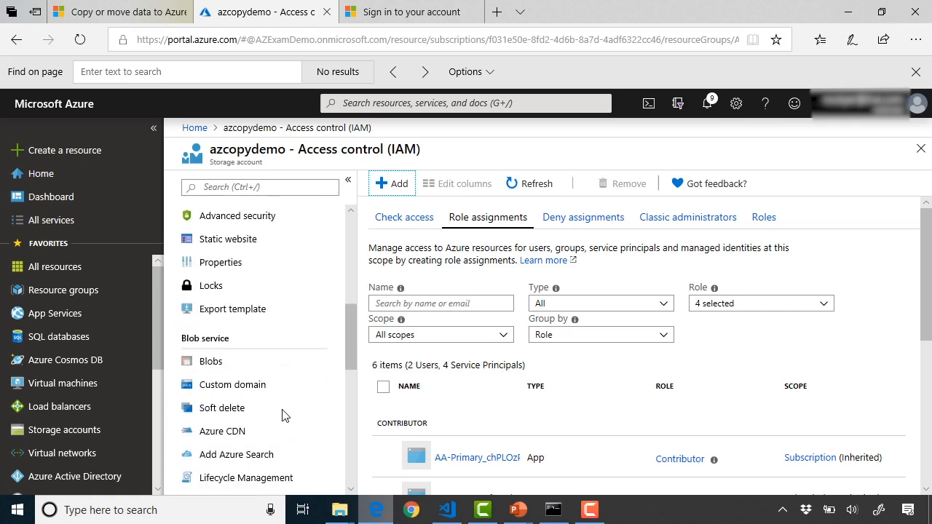
pyautogui.click(236, 361)
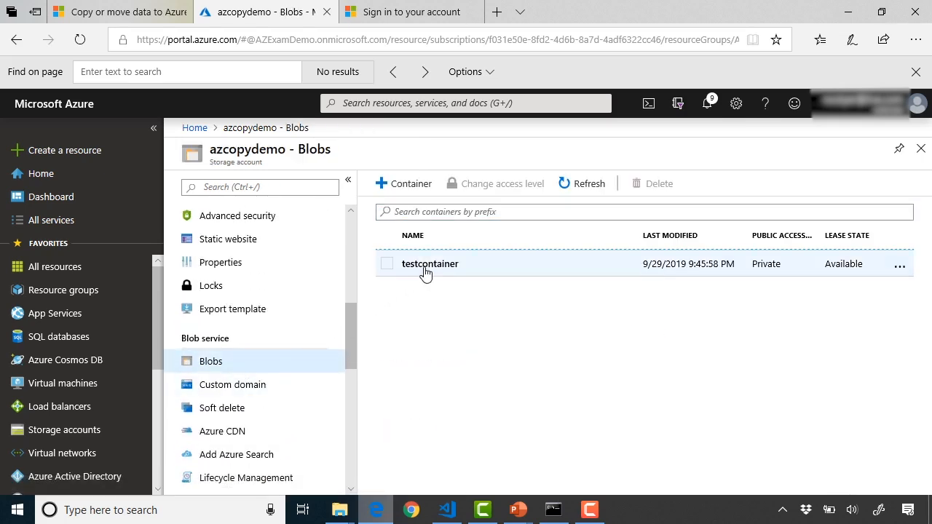
pyautogui.click(426, 269)
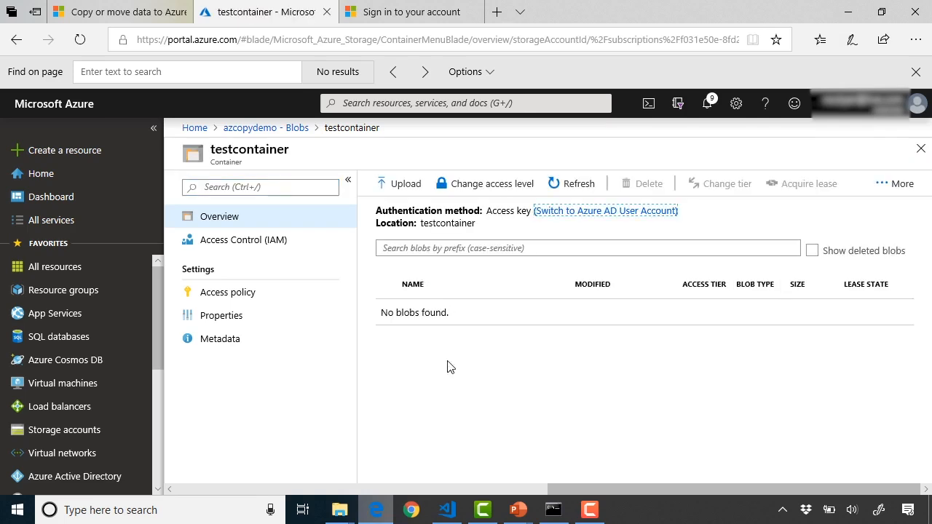
pyautogui.click(447, 509)
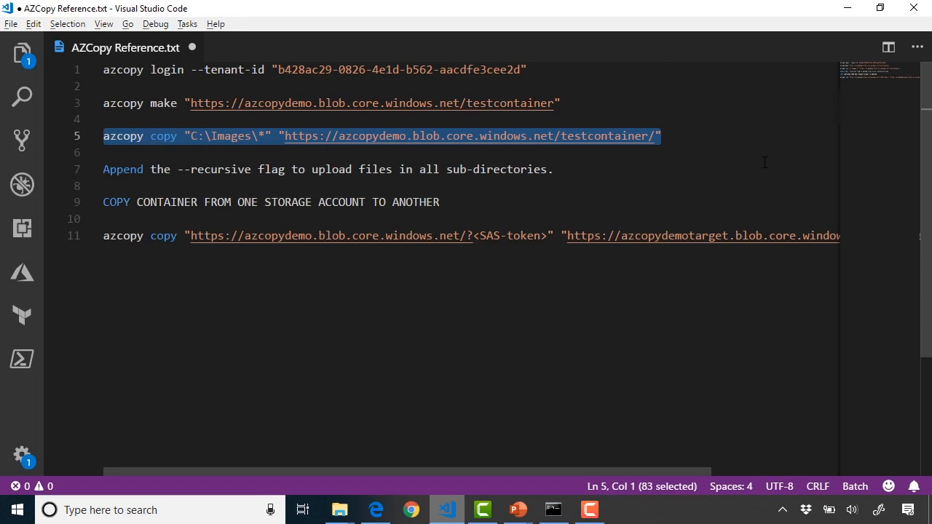
# Paste and run the azcopy copy command uploading C:\Images\* to testcontainer.
pyautogui.click(559, 513)
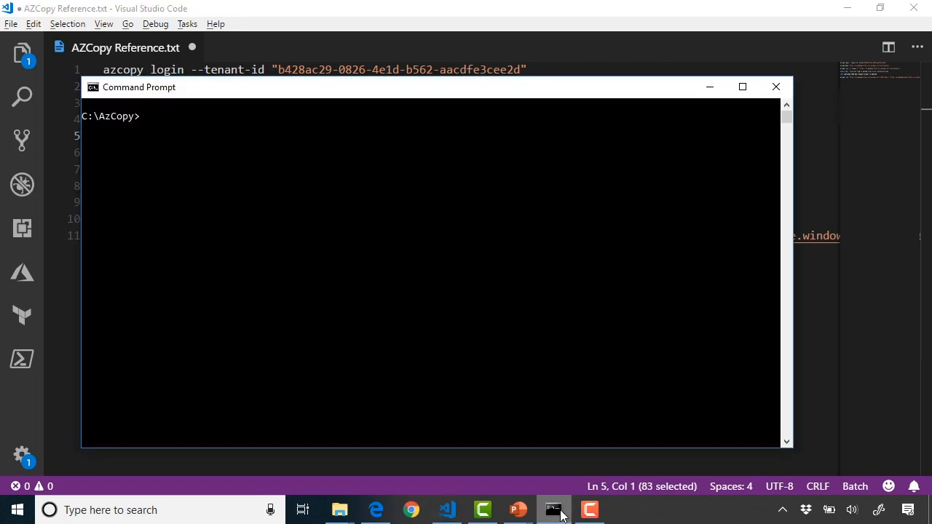
pyautogui.write('azcopy copy "C:\\Images\\*" "https://azcopydemo.blob.core.windows.net/testcontainer/"')
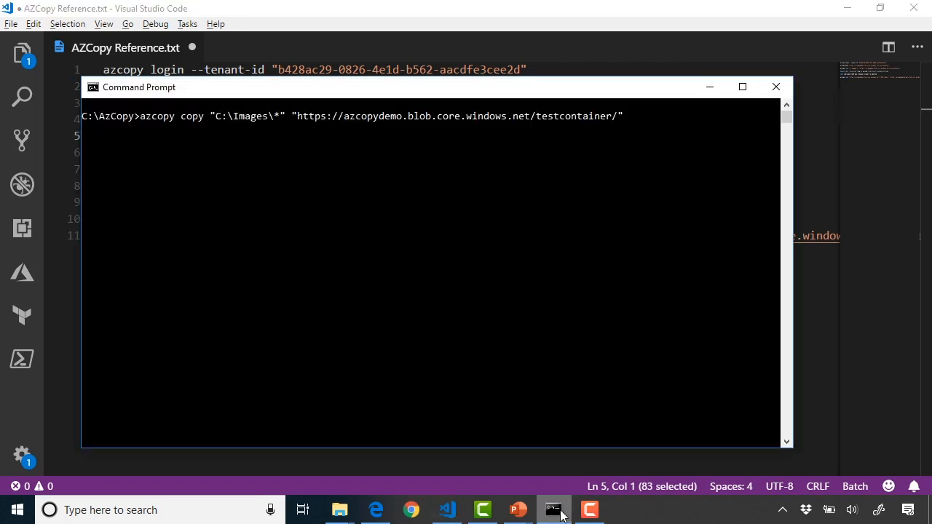
pyautogui.press('Return')
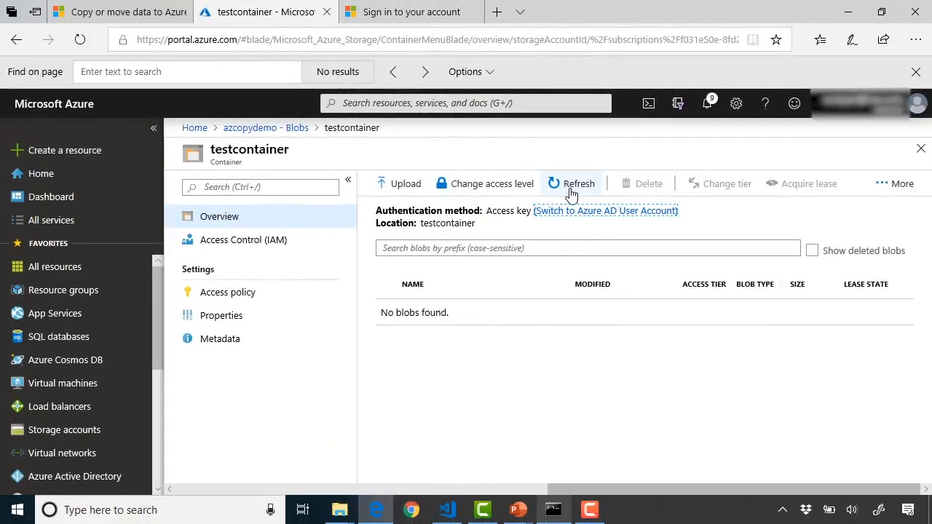
# Refresh testcontainer to show the three uploaded JPGs, then return to Command Prompt.
pyautogui.click(571, 187)
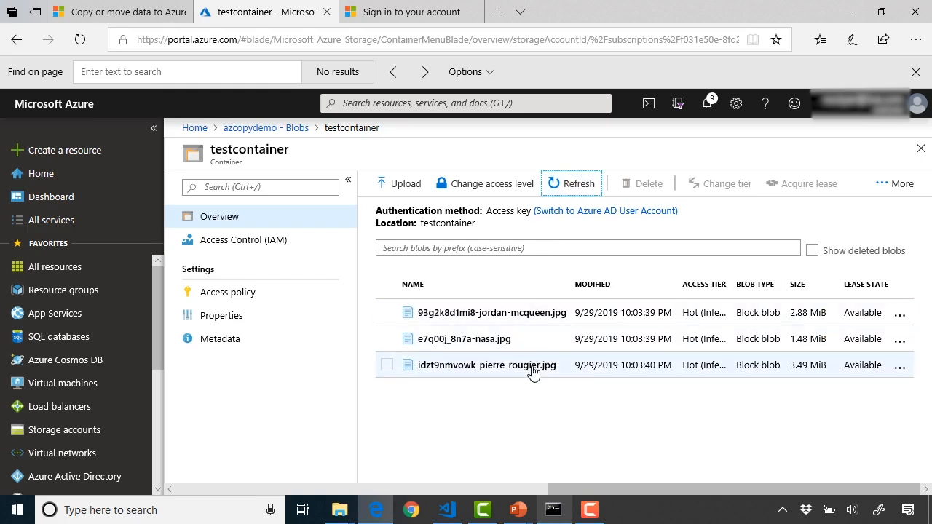
pyautogui.hotkey('alt', 'Tab')
# Rerun the copy command with --recursive so all 7 files upload.
pyautogui.press('Up')
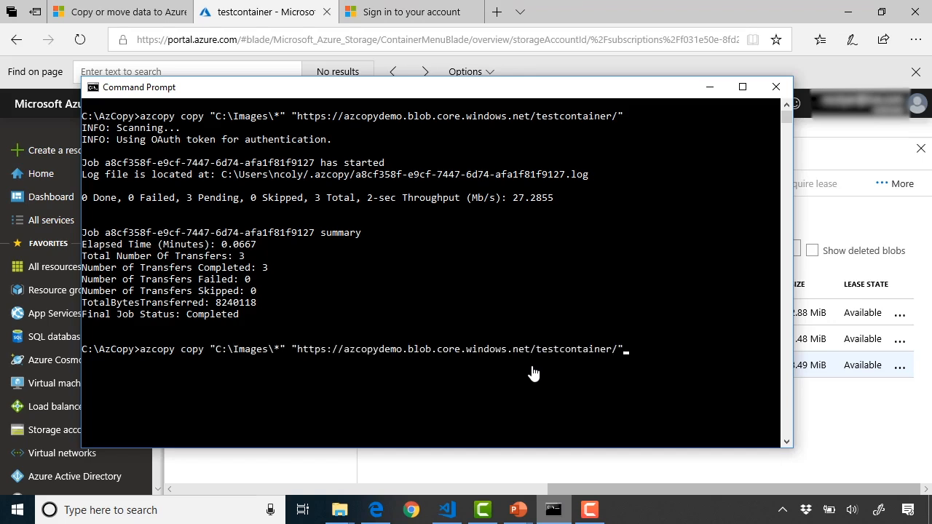
pyautogui.write('--recursive')
pyautogui.press('Return')
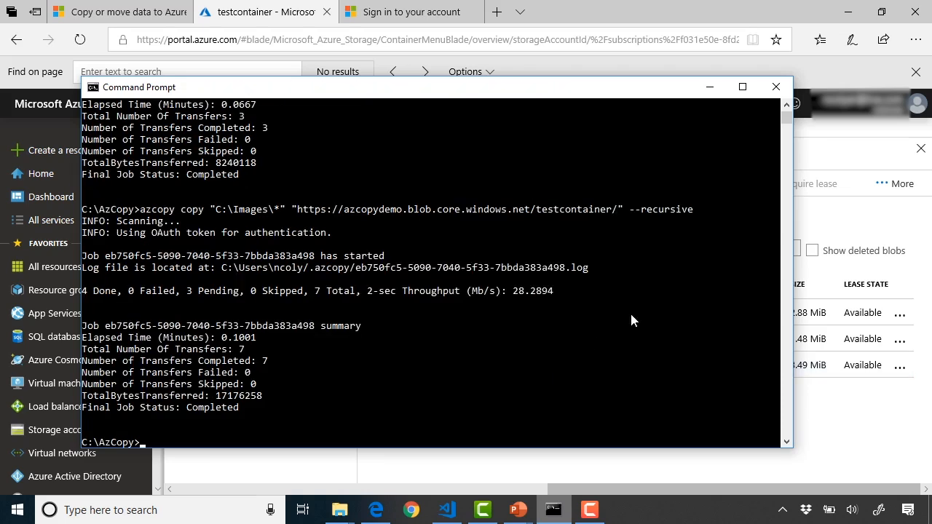
pyautogui.click(848, 222)
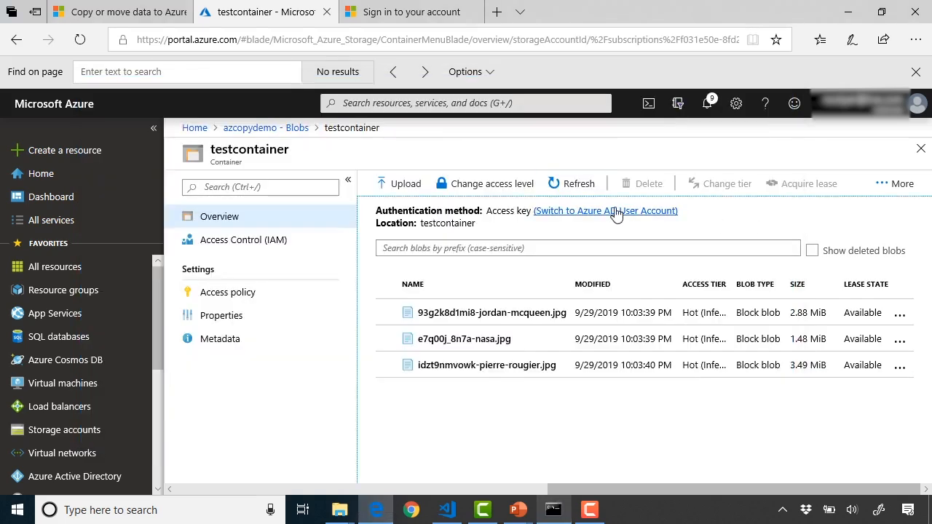
# Refresh testcontainer and open ImagesSubFolder to check its four uploaded JPGs.
pyautogui.click(576, 185)
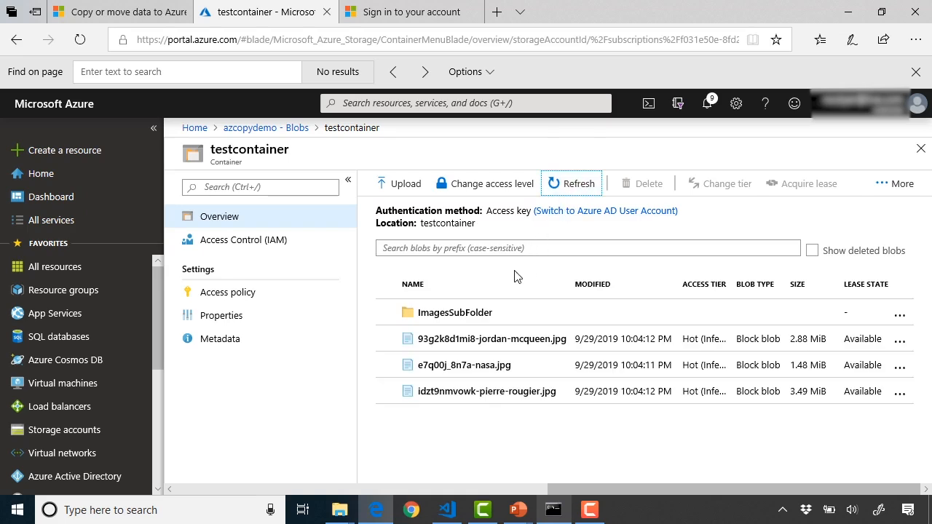
pyautogui.click(485, 319)
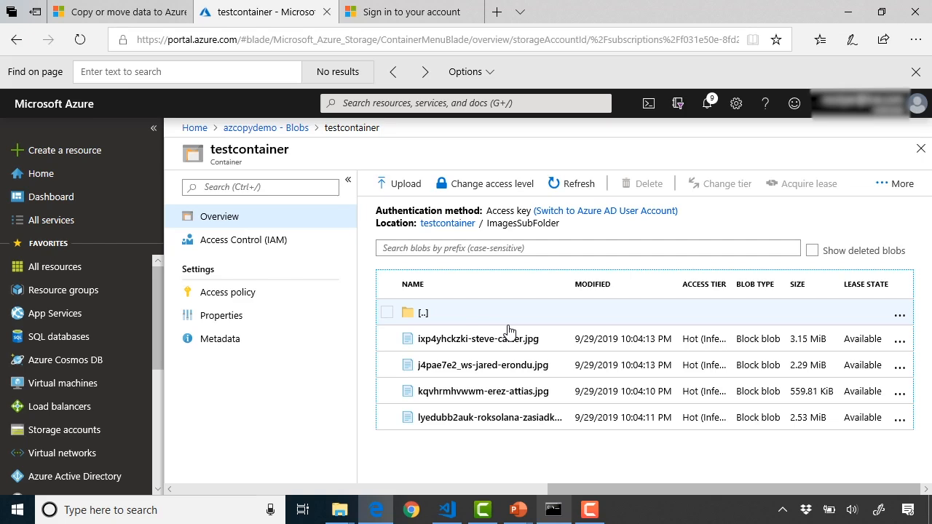
pyautogui.click(227, 130)
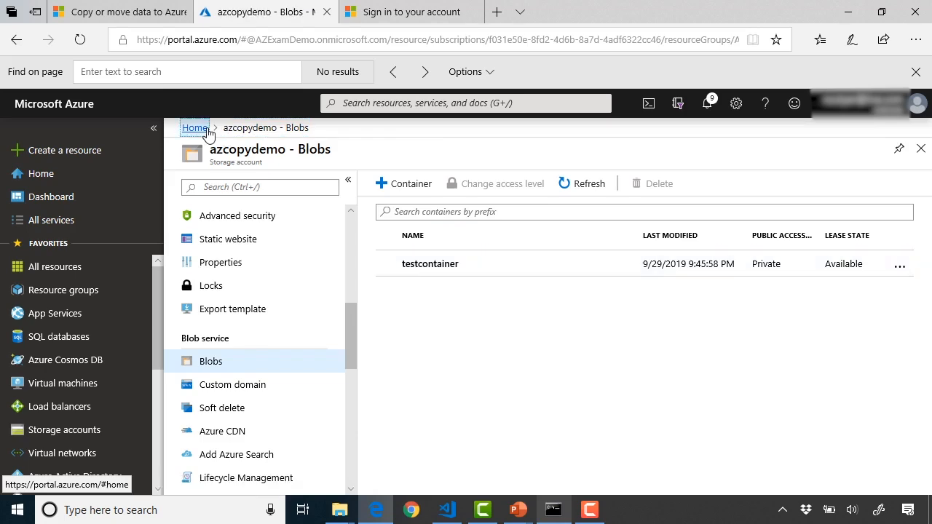
# Go to azcopydemotarget's Access control (IAM) role assignments and begin a new role assignment.
pyautogui.click(208, 129)
pyautogui.click(408, 184)
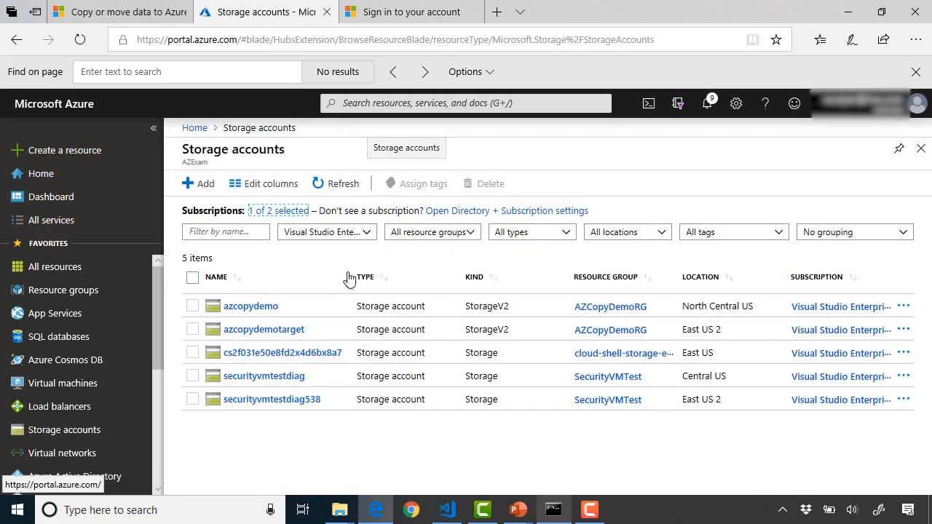
pyautogui.click(282, 337)
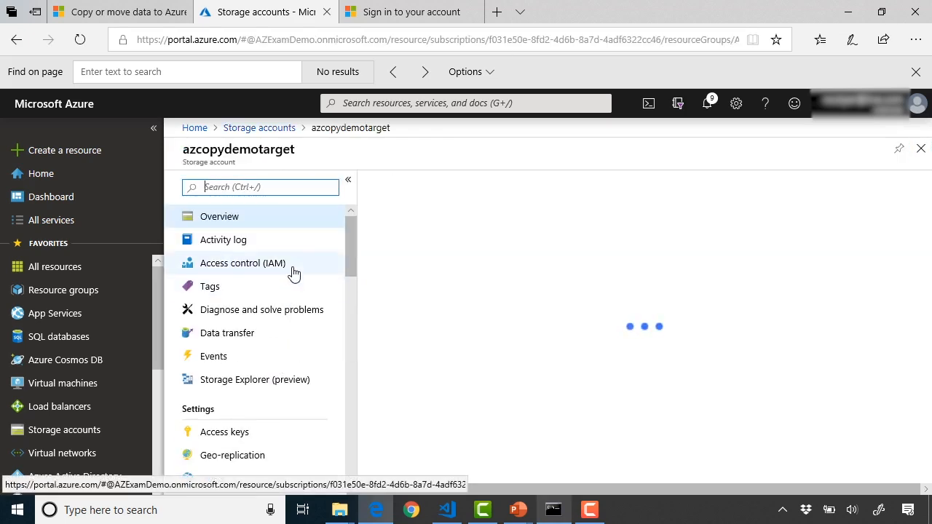
pyautogui.click(293, 273)
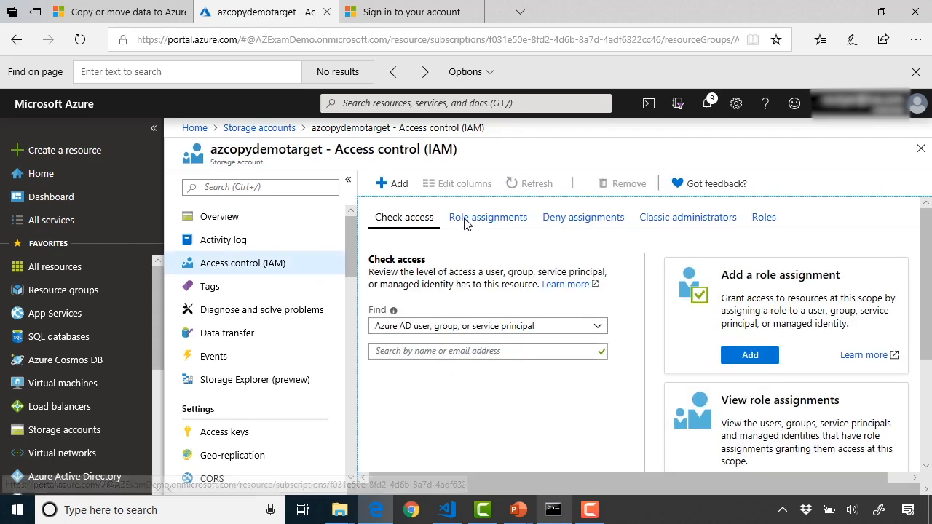
pyautogui.click(473, 222)
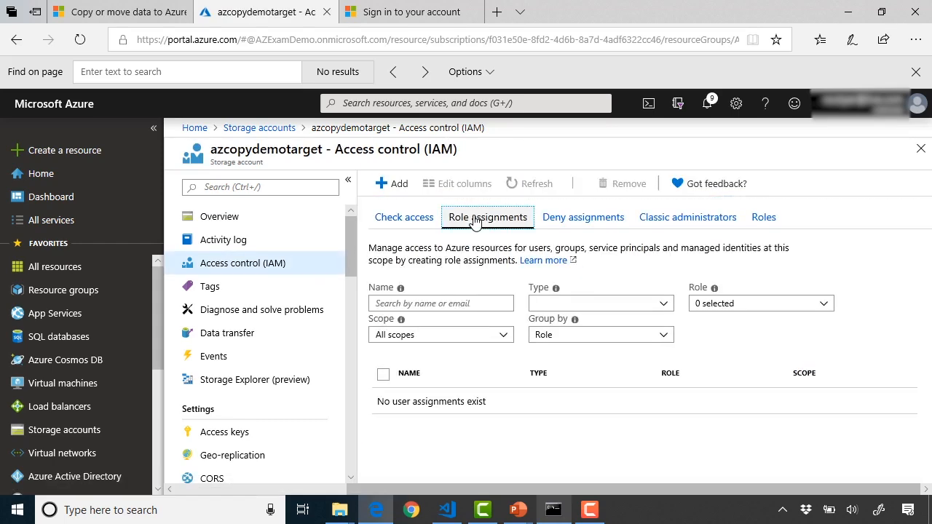
pyautogui.click(398, 186)
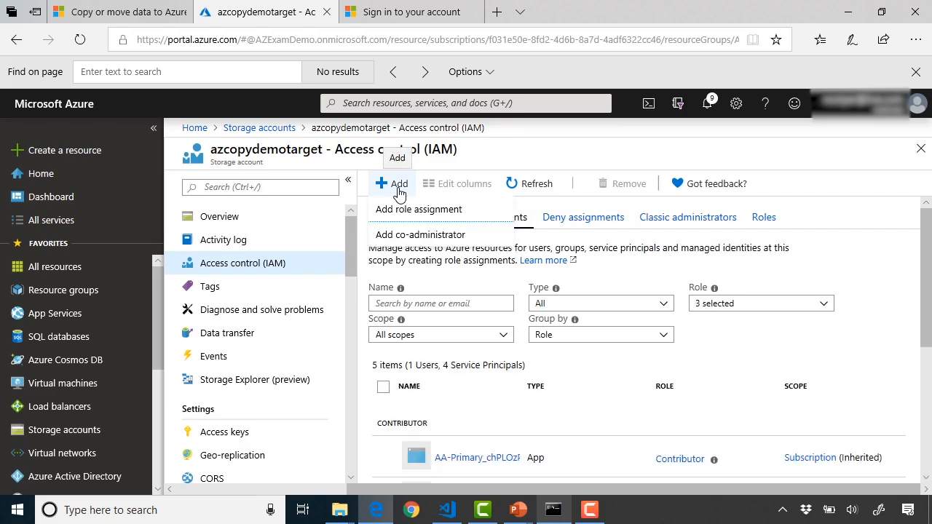
pyautogui.click(403, 212)
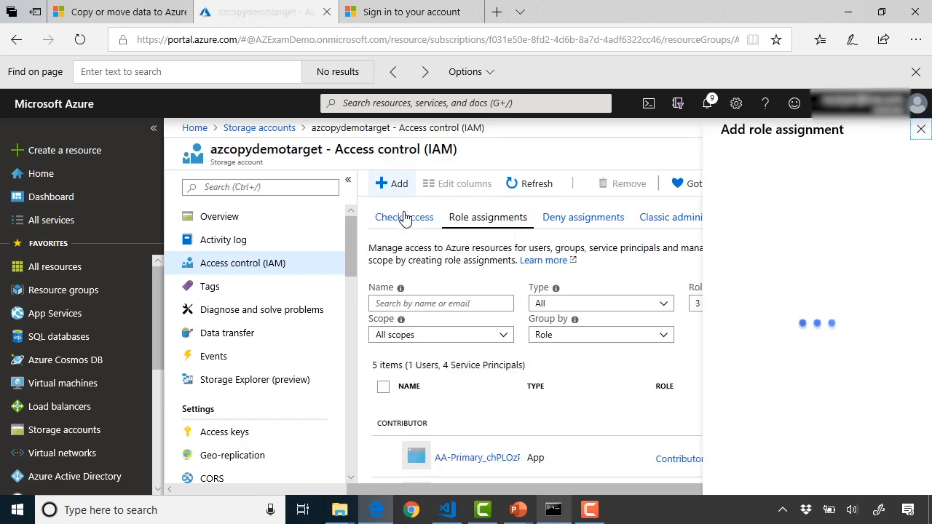
# Give the user Storage Blob Data Contributor on azcopydemotarget and save the assignment.
pyautogui.write('blob')
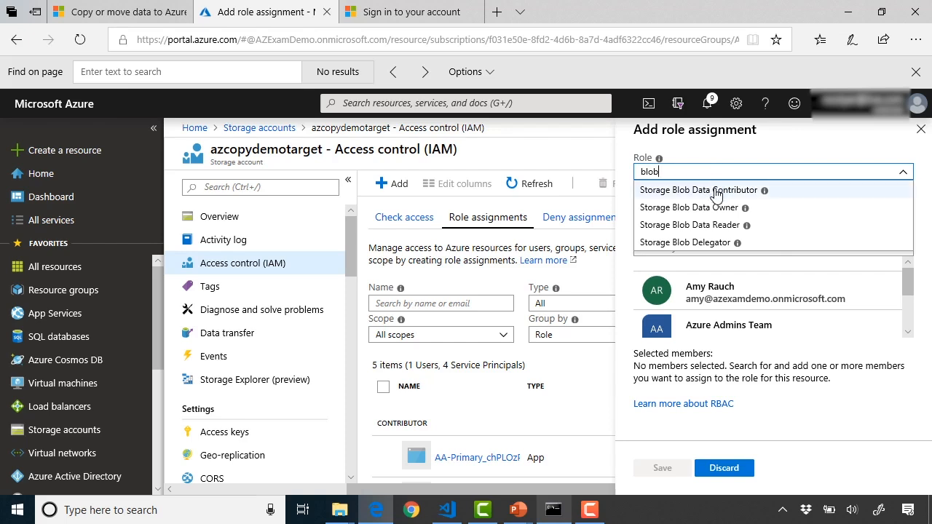
pyautogui.click(715, 191)
pyautogui.click(715, 247)
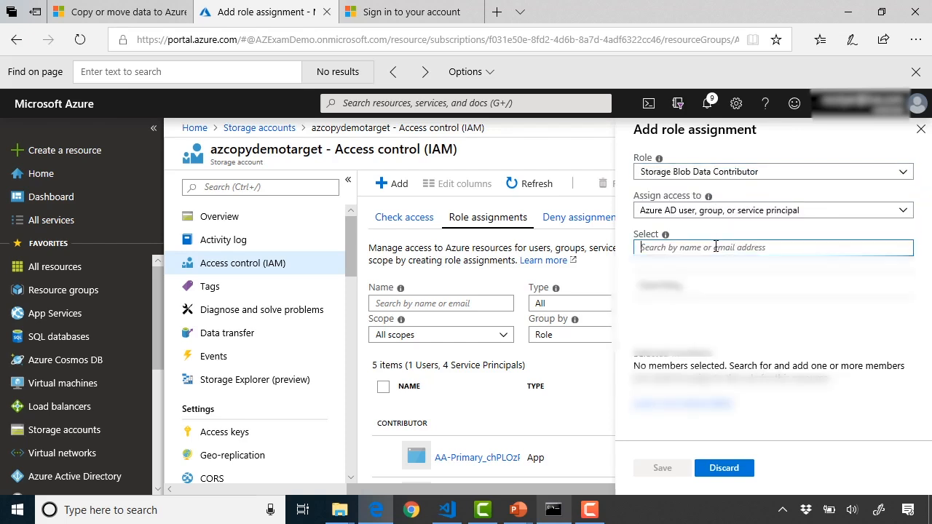
pyautogui.click(728, 291)
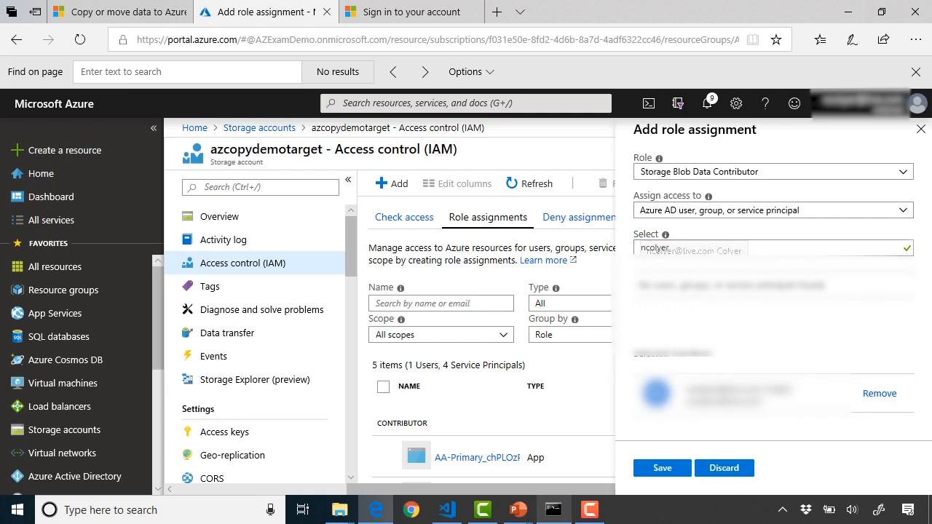
pyautogui.click(660, 468)
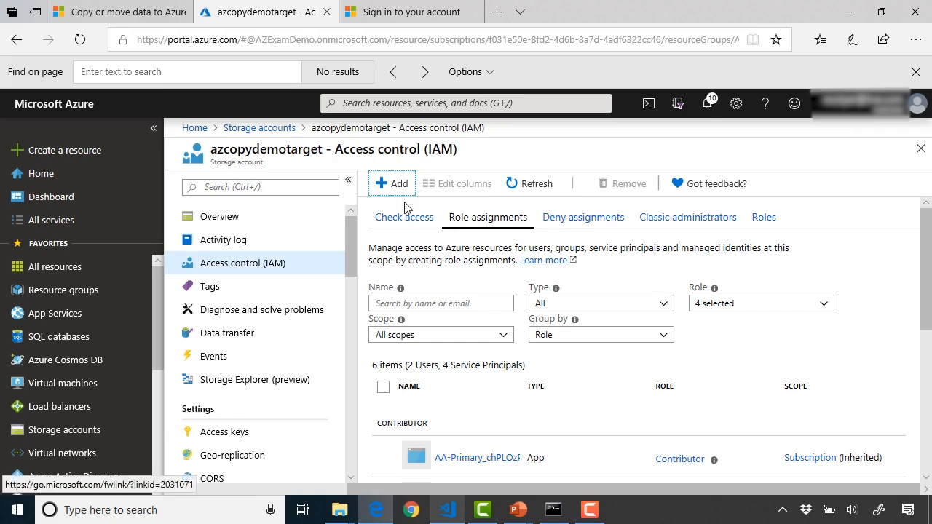
# Open azcopydemo's Shared access signature page and scroll down to its start and expiry dates.
pyautogui.click(258, 128)
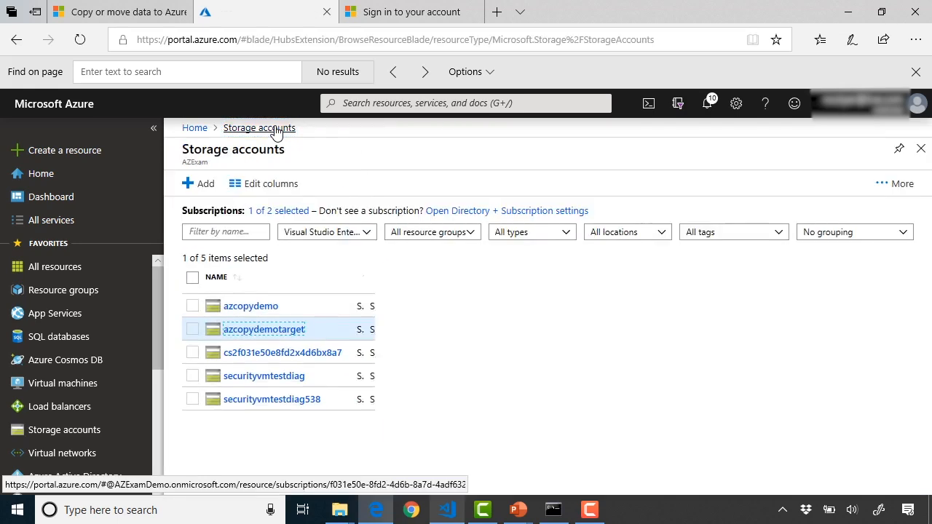
pyautogui.click(273, 313)
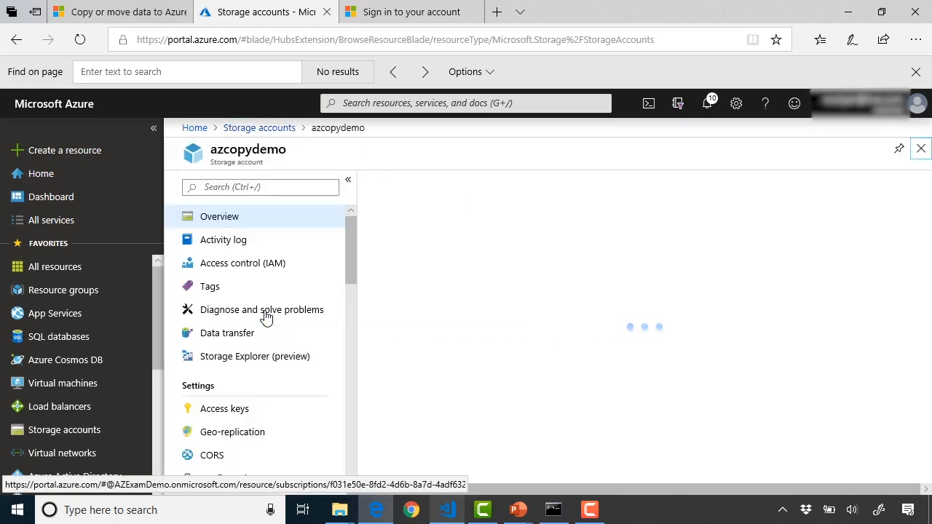
pyautogui.scroll(-2, 266, 318)
pyautogui.scroll(-3, 266, 318)
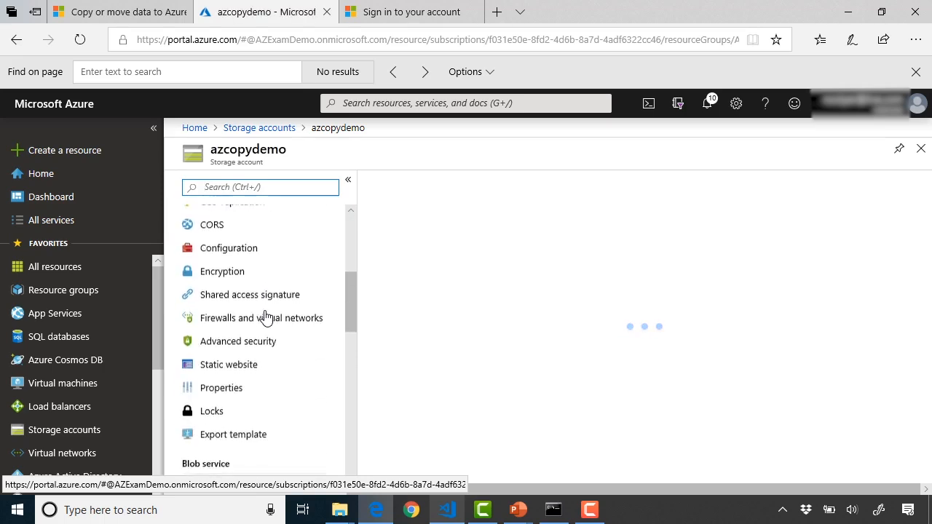
pyautogui.click(283, 258)
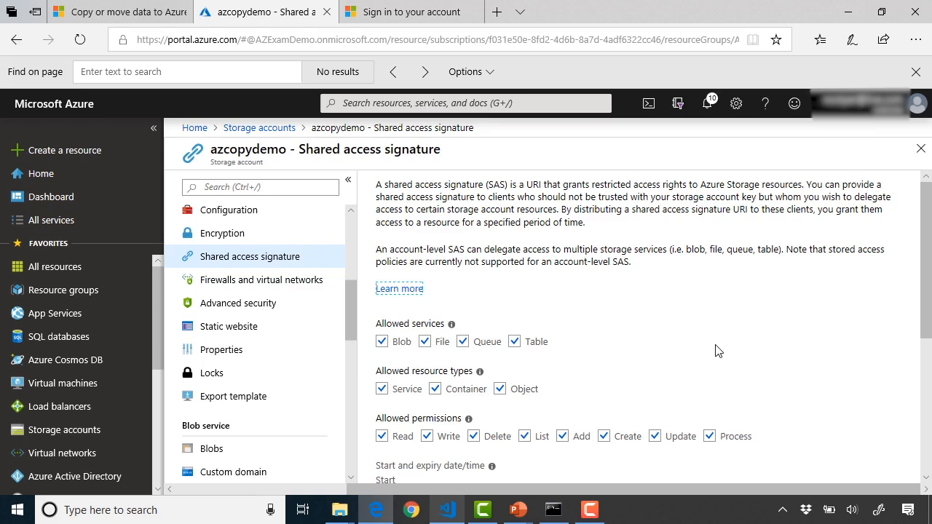
pyautogui.scroll(-3, 717, 351)
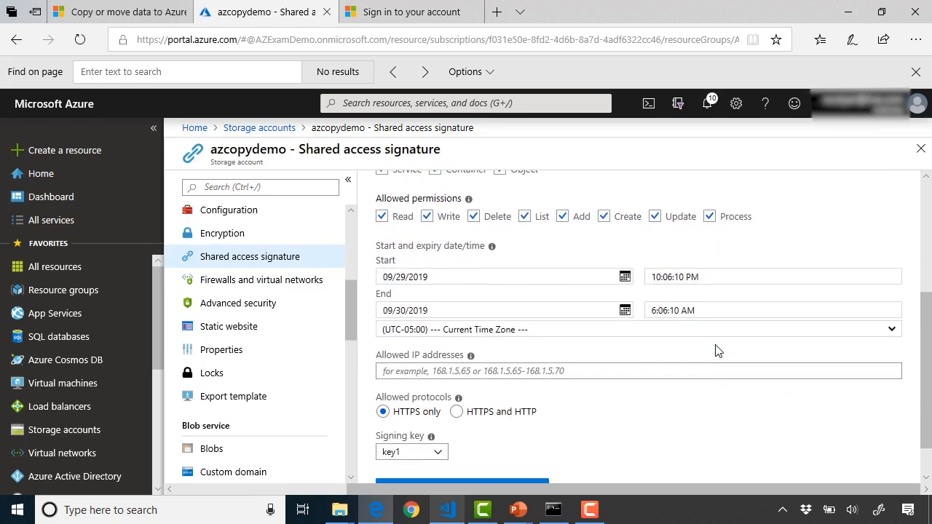
# Set the SAS start date to 09/28/2019 and generate the SAS token and connection string.
pyautogui.click(626, 278)
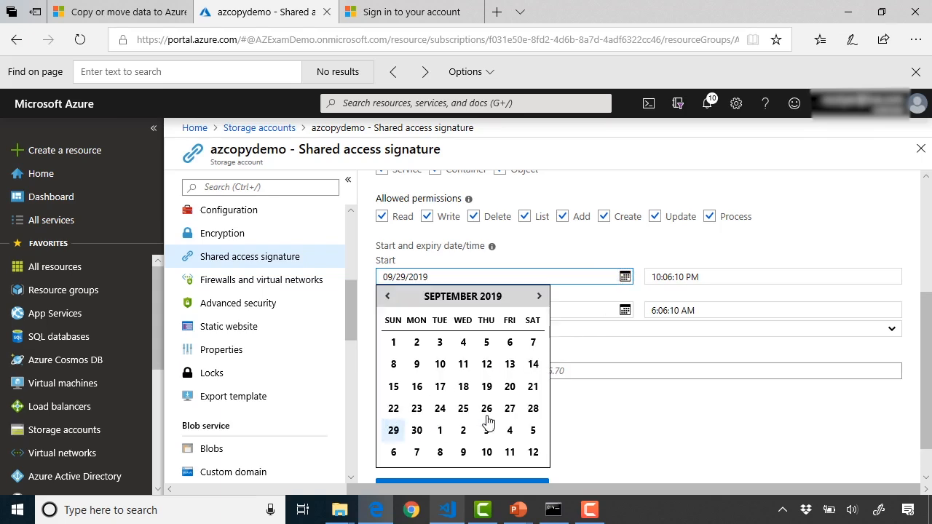
pyautogui.click(533, 409)
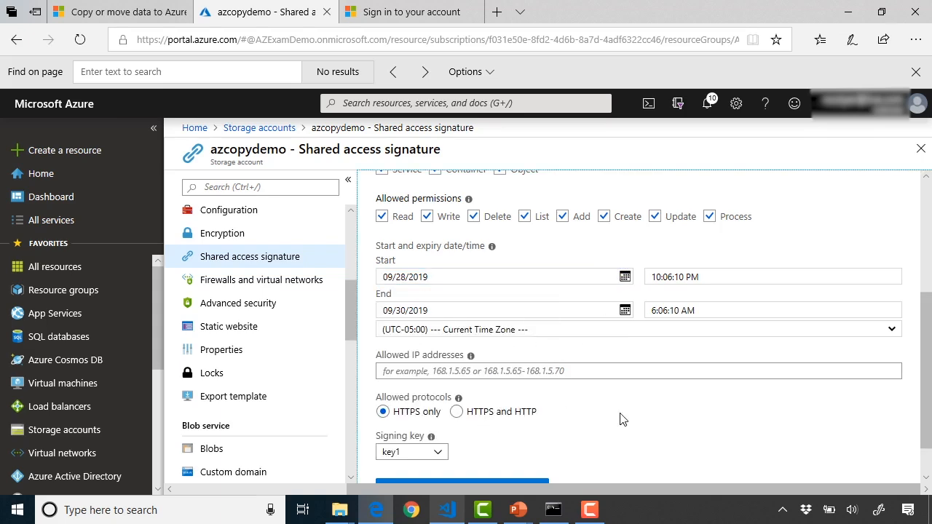
pyautogui.scroll(-1, 620, 419)
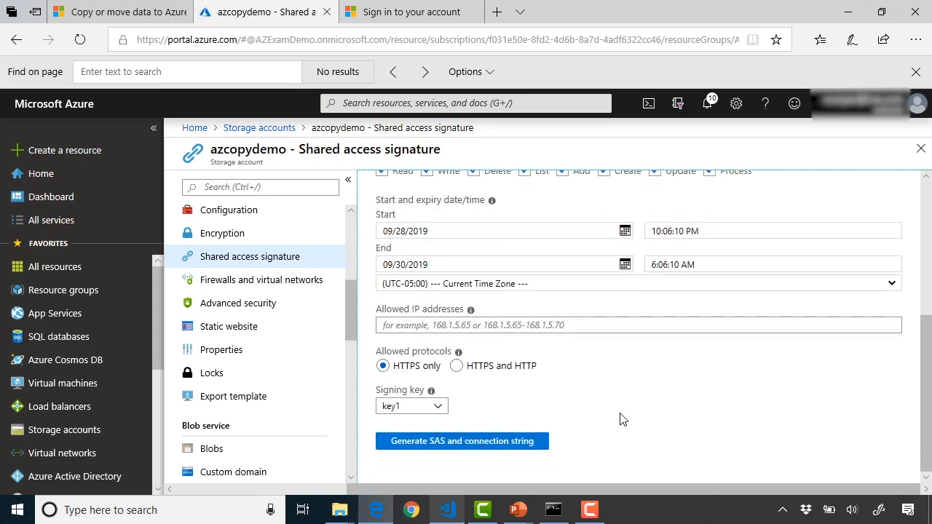
pyautogui.click(508, 445)
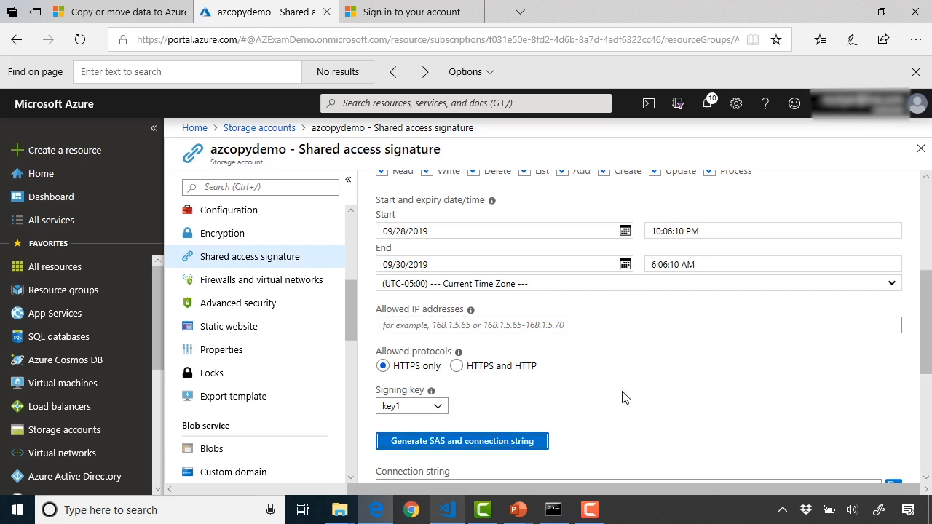
# Check the allowed IP addresses, keep key1 as the signing key, and copy the SAS token.
pyautogui.scroll(-1, 622, 397)
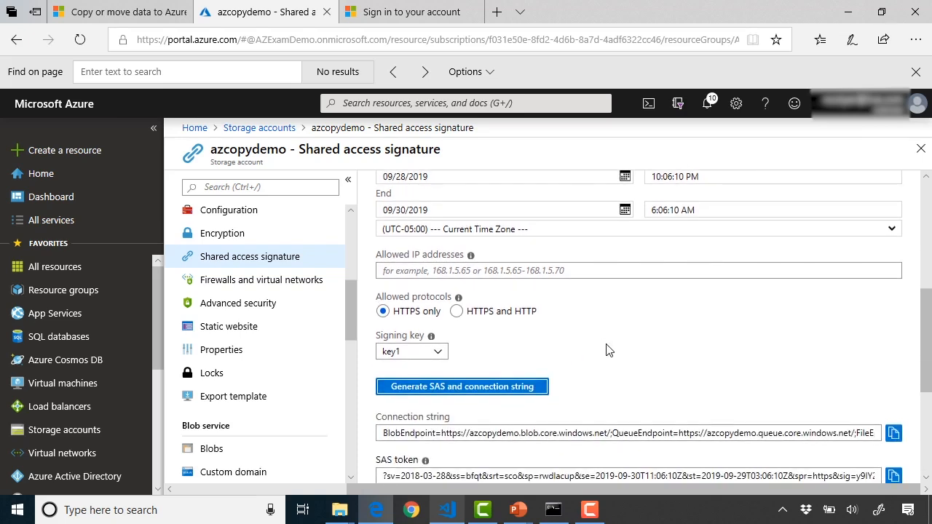
pyautogui.click(577, 270)
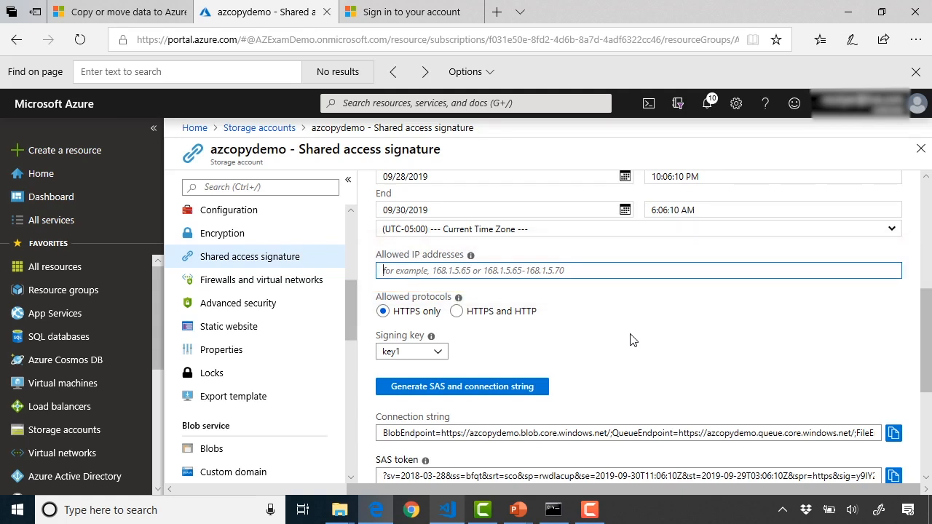
pyautogui.scroll(-1, 632, 340)
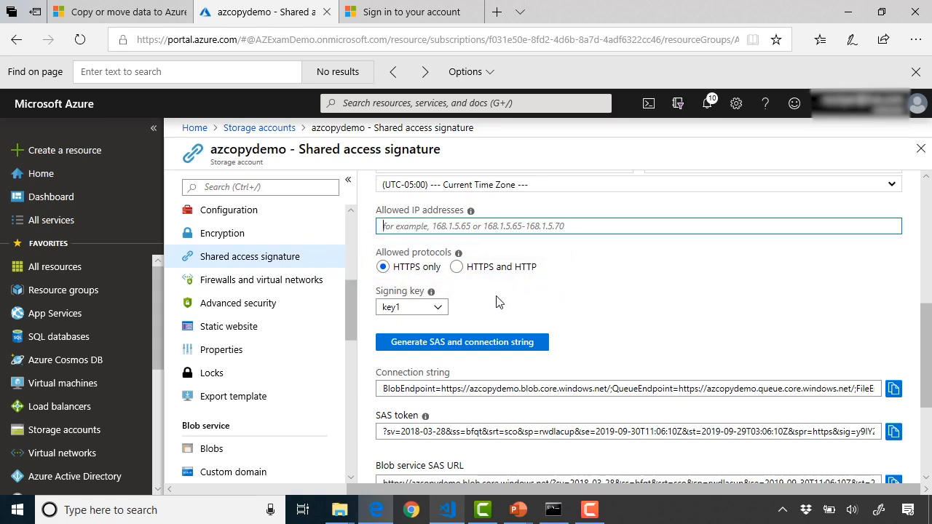
pyautogui.click(440, 310)
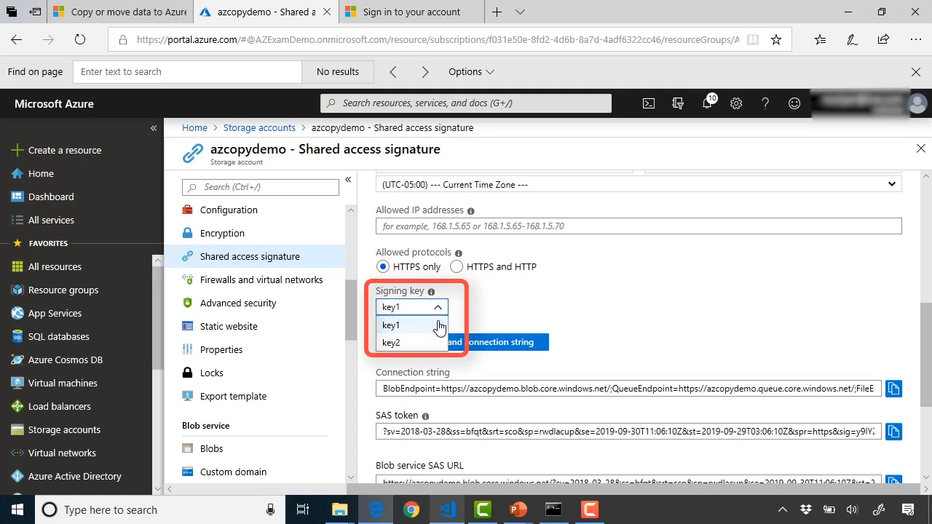
pyautogui.click(463, 315)
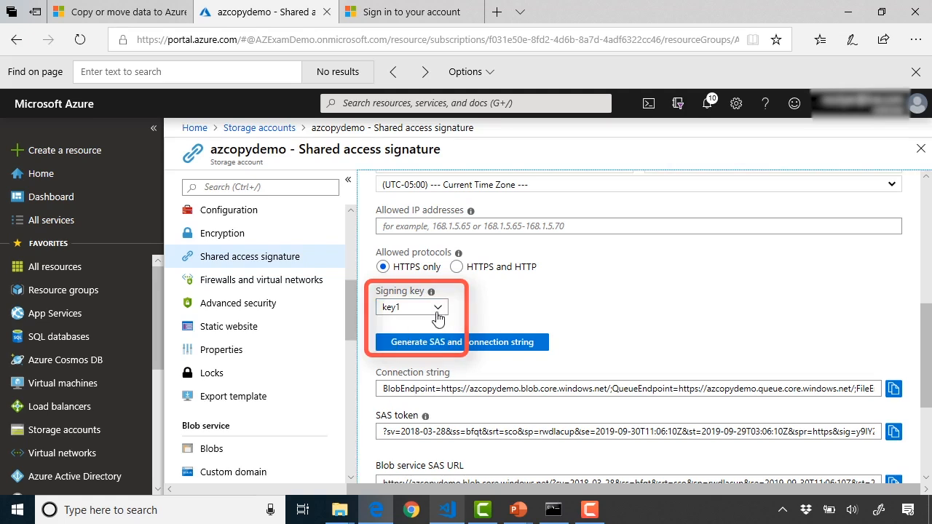
pyautogui.moveTo(354, 308); pyautogui.dragTo(354, 275)
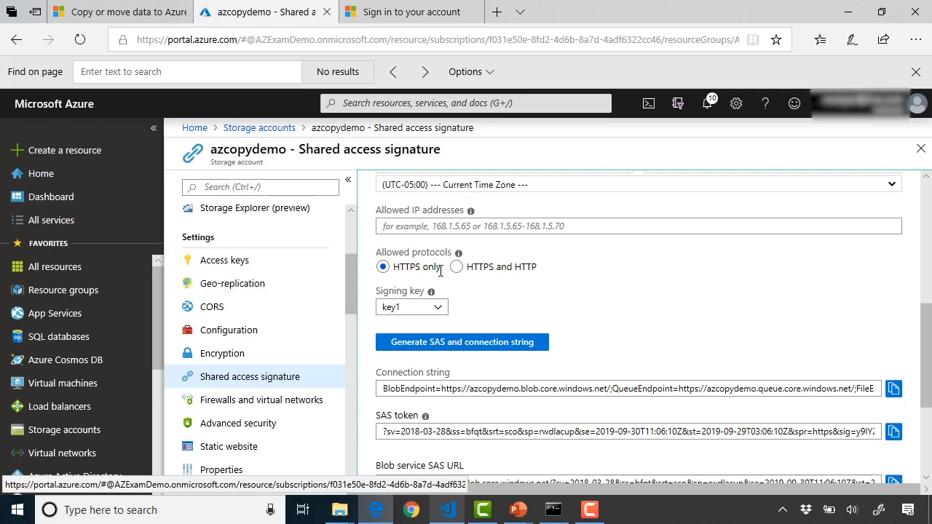
pyautogui.scroll(-1, 704, 295)
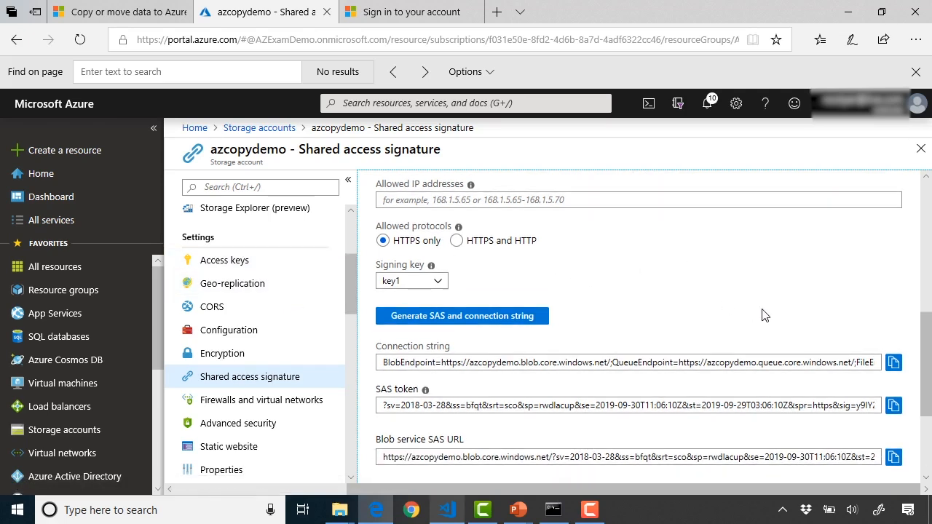
pyautogui.click(894, 407)
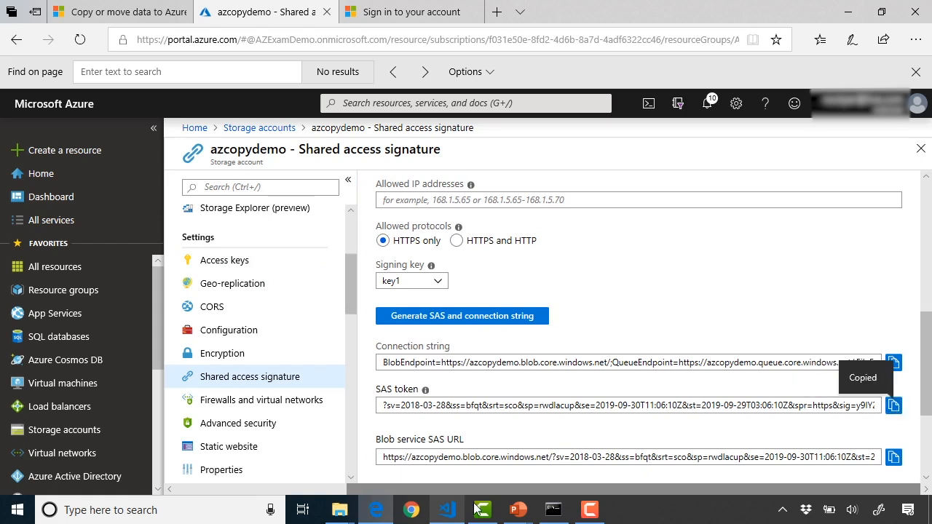
# Paste the SAS token over line 11's placeholder, remove the doubled '?', and insert 'testcontainer/'.
pyautogui.click(447, 510)
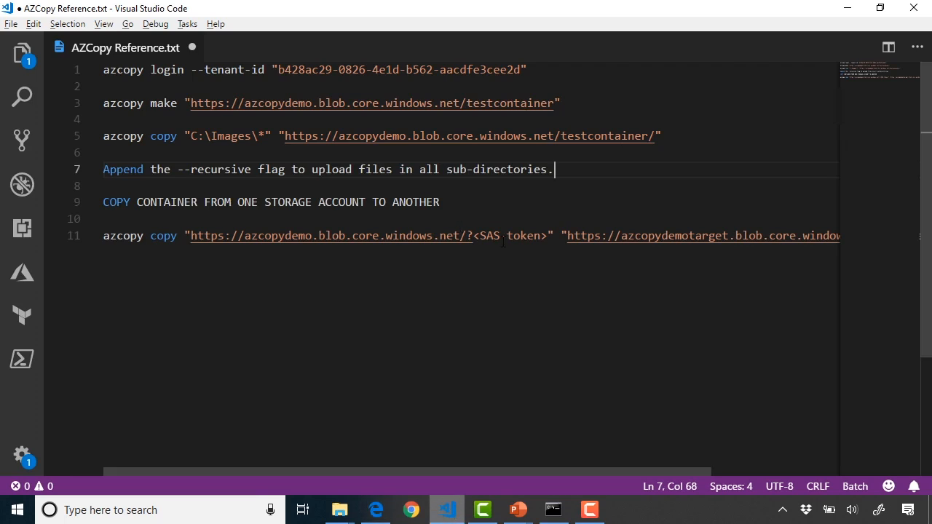
pyautogui.moveTo(547, 236); pyautogui.dragTo(473, 238)
pyautogui.hotkey('ctrl', 'v')
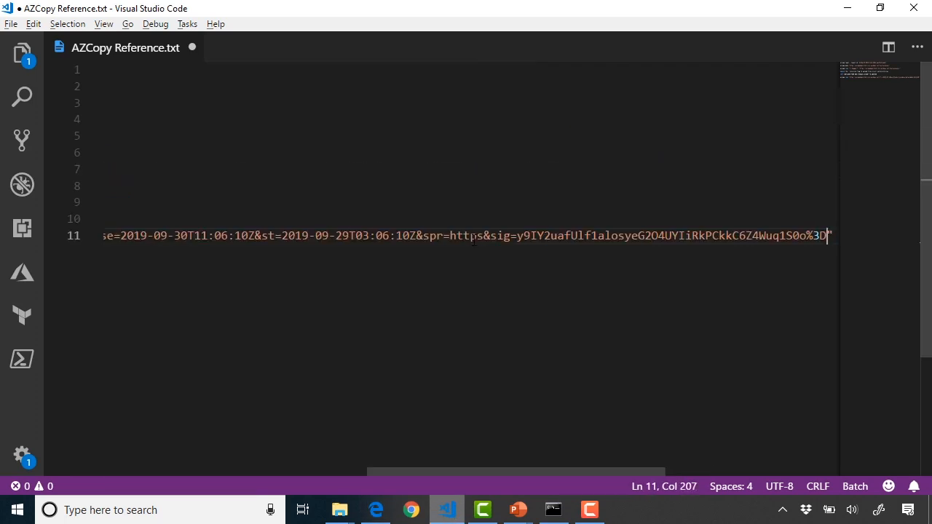
pyautogui.hscroll(-10, 473, 240)
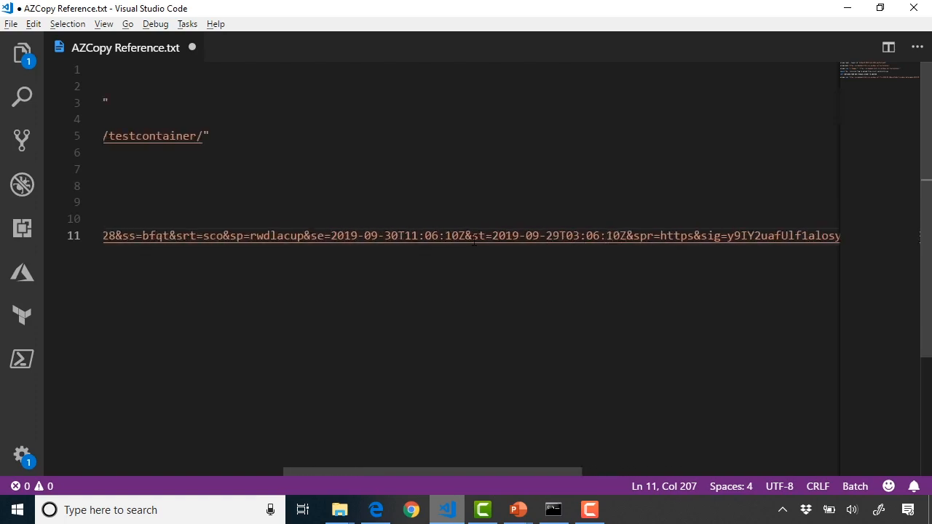
pyautogui.hscroll(-3, 475, 240)
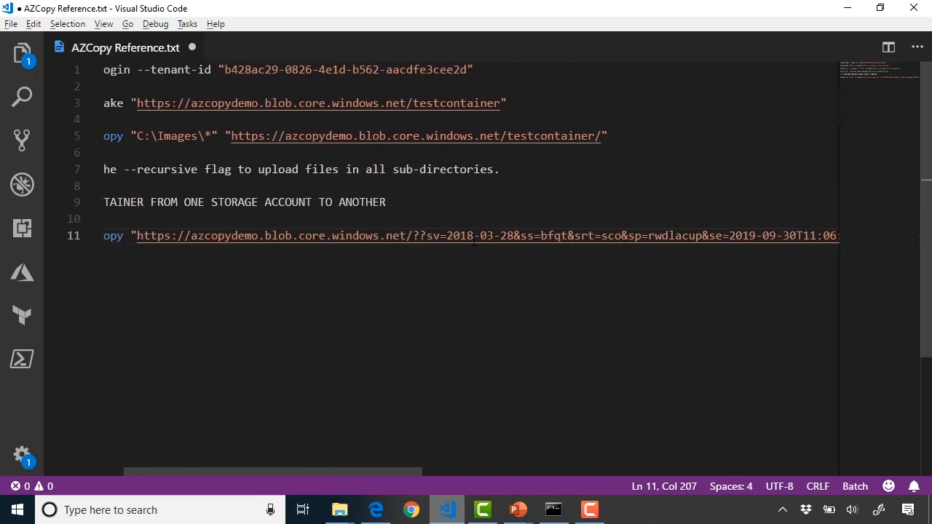
pyautogui.click(428, 235)
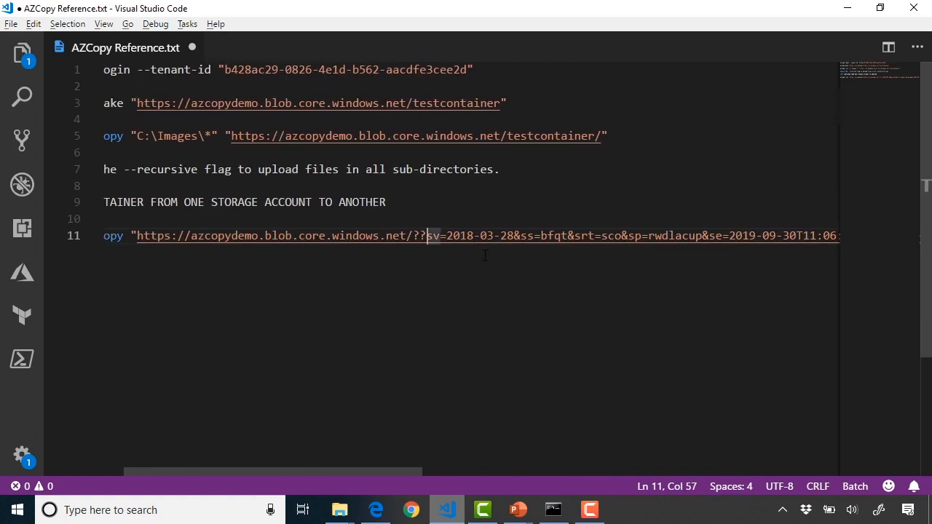
pyautogui.press('BackSpace')
pyautogui.press('BackSpace')
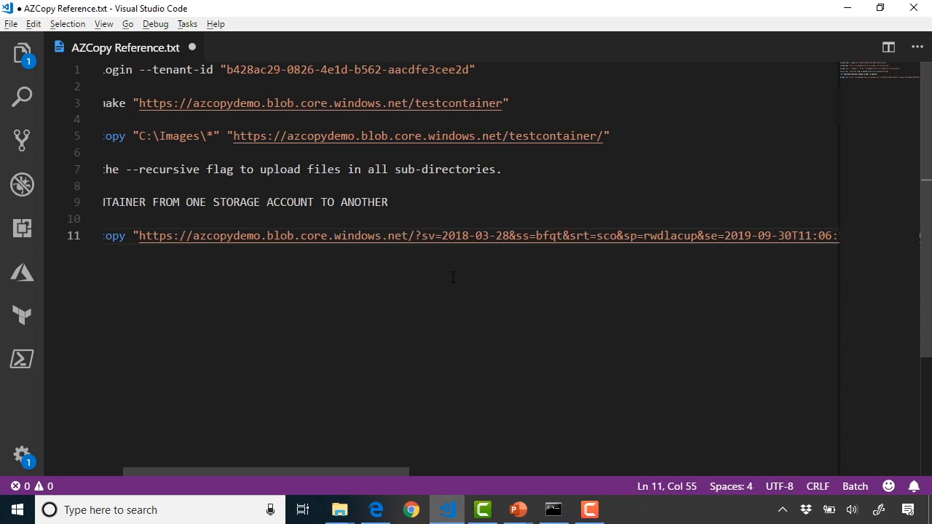
pyautogui.write('test')
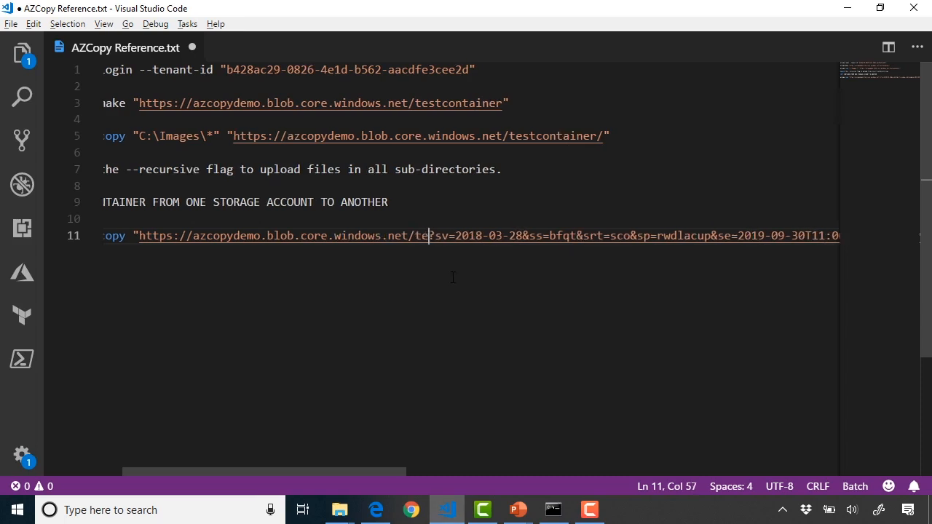
pyautogui.write('container')
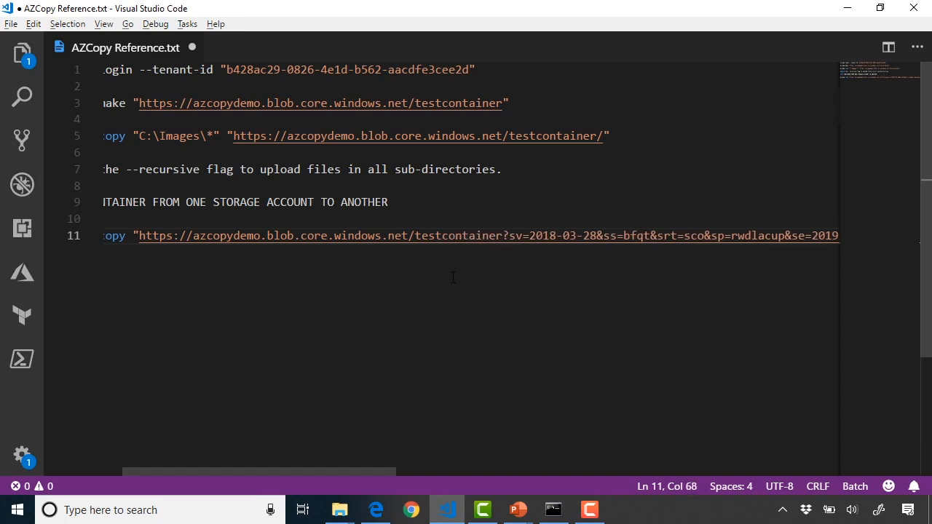
pyautogui.write('/')
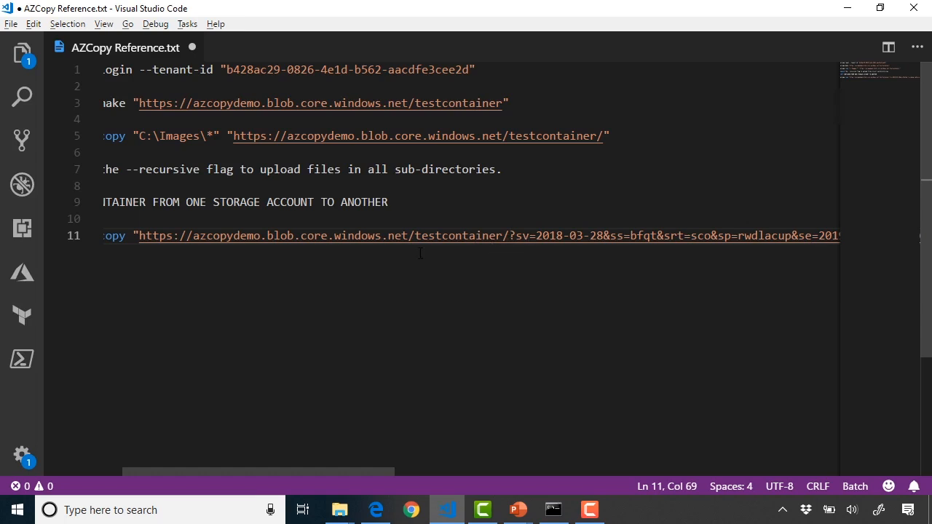
# Scroll sideways along line 11 to review the full azcopy copy command with --recursive.
pyautogui.hscroll(-2, 404, 246)
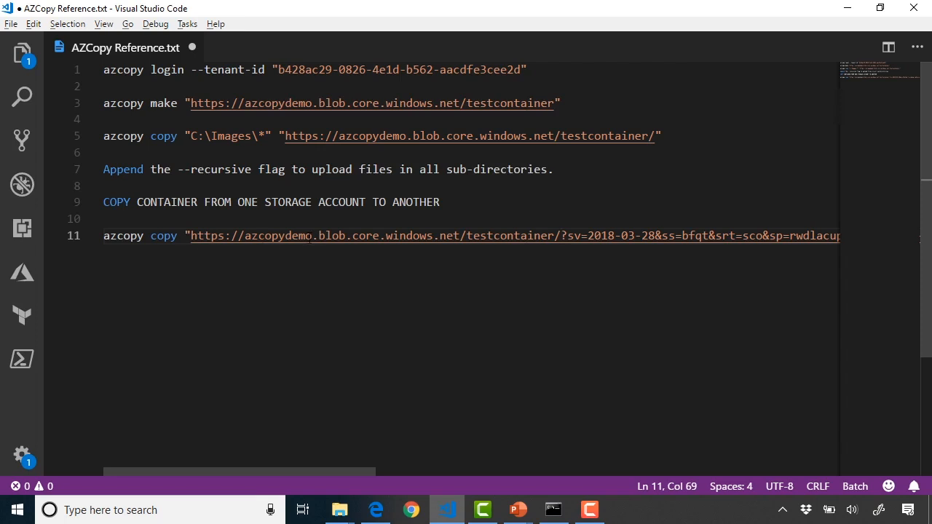
pyautogui.hscroll(3, 411, 252)
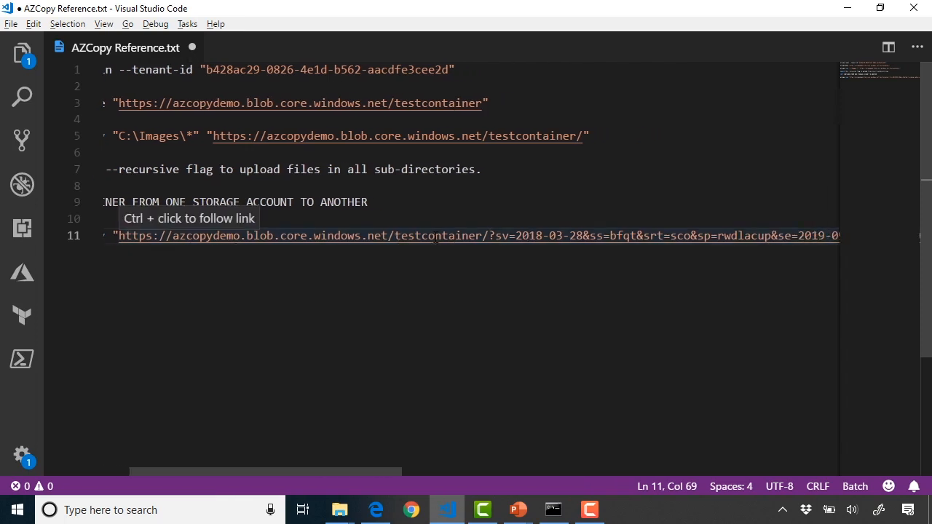
pyautogui.hscroll(10, 567, 247)
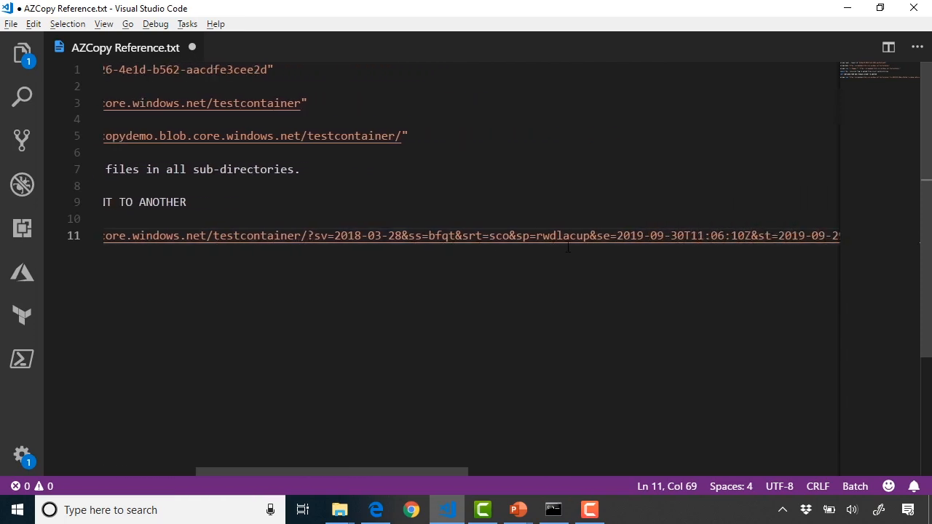
pyautogui.hscroll(14, 567, 248)
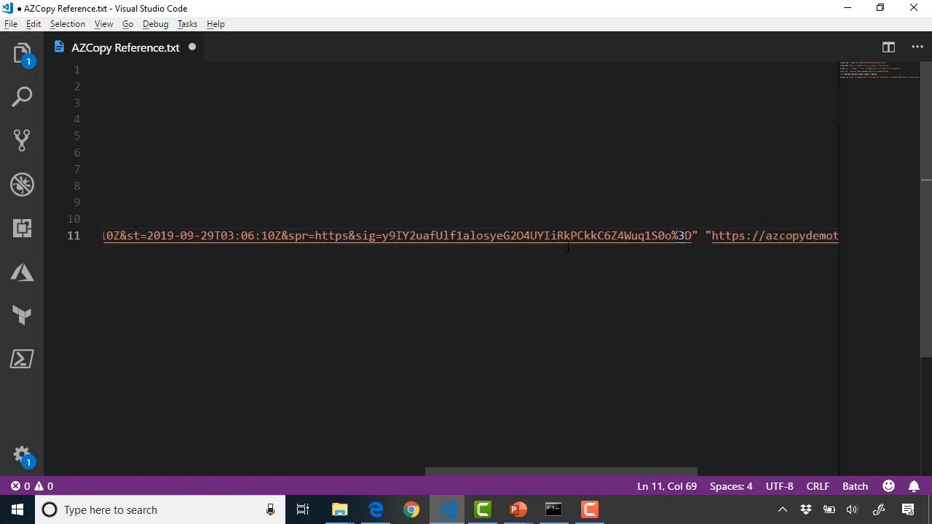
pyautogui.hscroll(3, 567, 248)
pyautogui.hscroll(5, 417, 255)
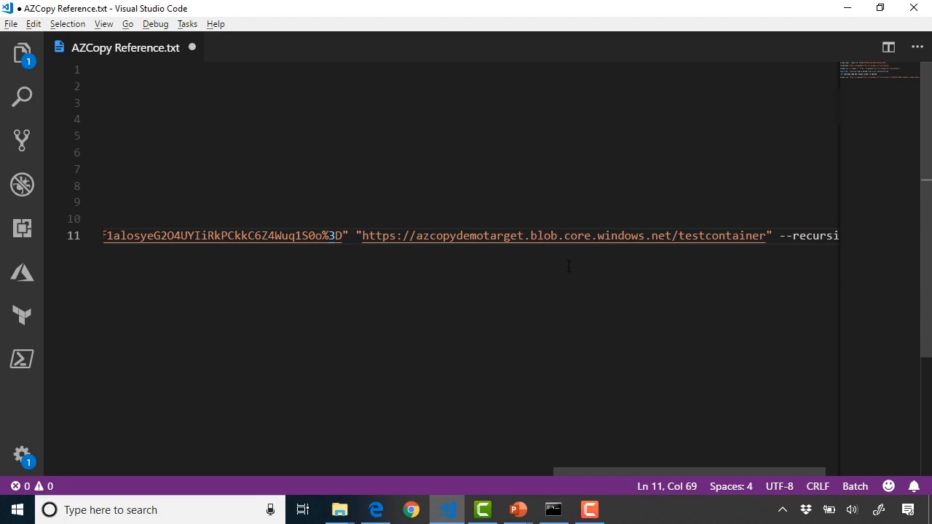
pyautogui.hscroll(1, 569, 267)
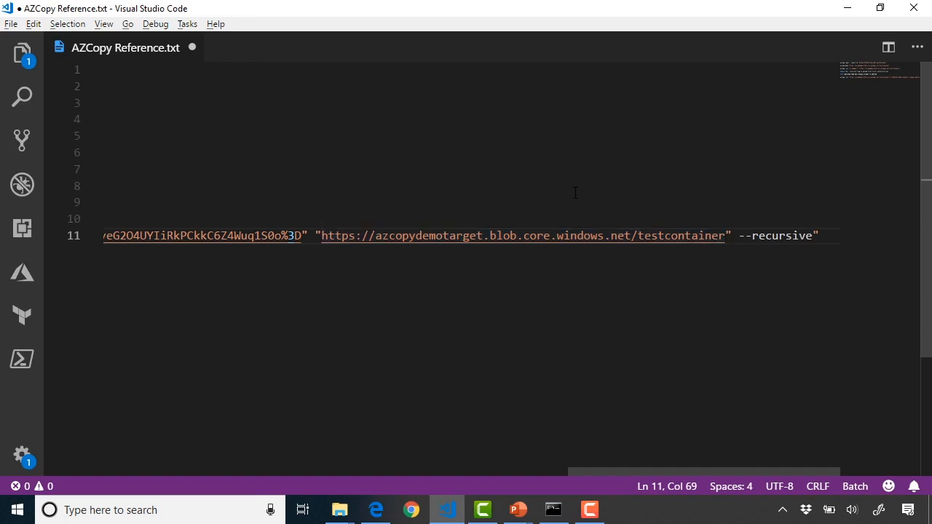
pyautogui.hscroll(-12, 574, 194)
pyautogui.hscroll(-4, 573, 190)
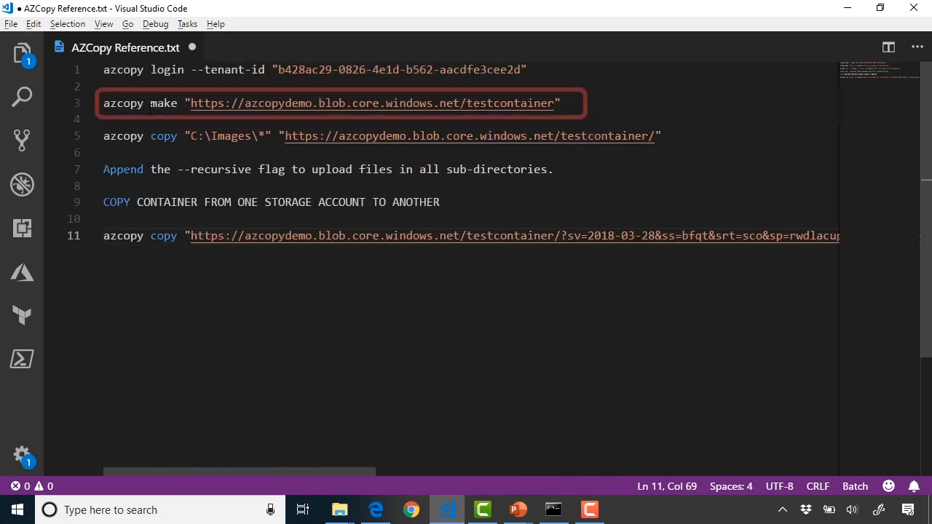
# Run line 3's azcopy make command against azcopydemotarget to create testcontainer there.
pyautogui.click(566, 104)
pyautogui.moveTo(566, 103); pyautogui.dragTo(104, 103)
pyautogui.hotkey('ctrl', 'c')
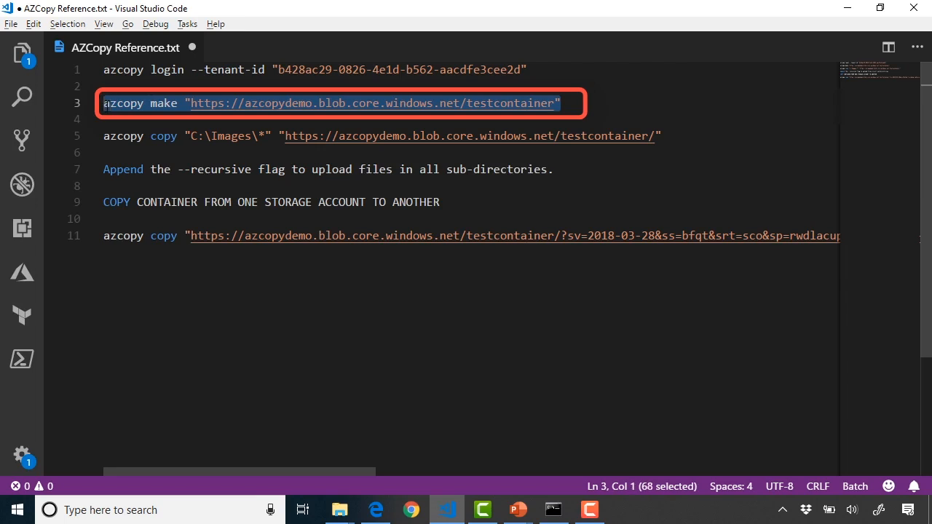
pyautogui.hotkey('alt', 'Tab')
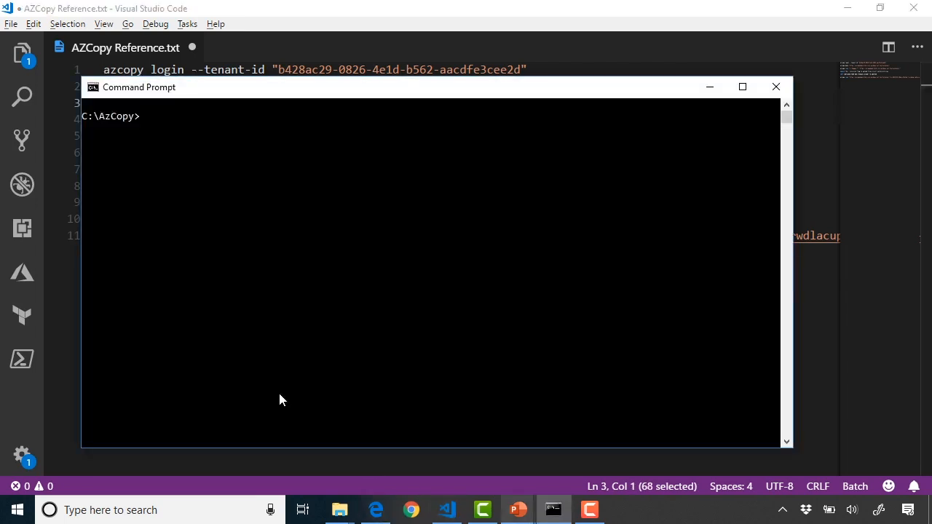
pyautogui.hotkey('ctrl', 'v')
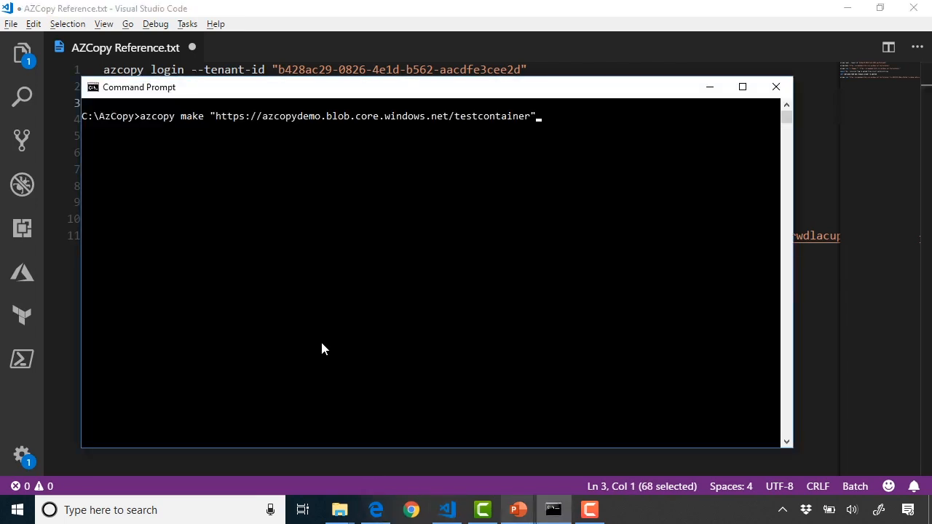
pyautogui.press('Left')
pyautogui.press('Left')
pyautogui.press('Left')
pyautogui.press('Left')
pyautogui.press('Left')
pyautogui.press('Left')
pyautogui.press('Left')
pyautogui.press('Left')
pyautogui.press('Left')
pyautogui.press('Left')
pyautogui.press('Left')
pyautogui.press('Left')
pyautogui.press('Left')
pyautogui.press('Left')
pyautogui.press('Left')
pyautogui.press('Left')
pyautogui.press('Left')
pyautogui.press('Left')
pyautogui.press('Left')
pyautogui.press('Left')
pyautogui.write('targe')
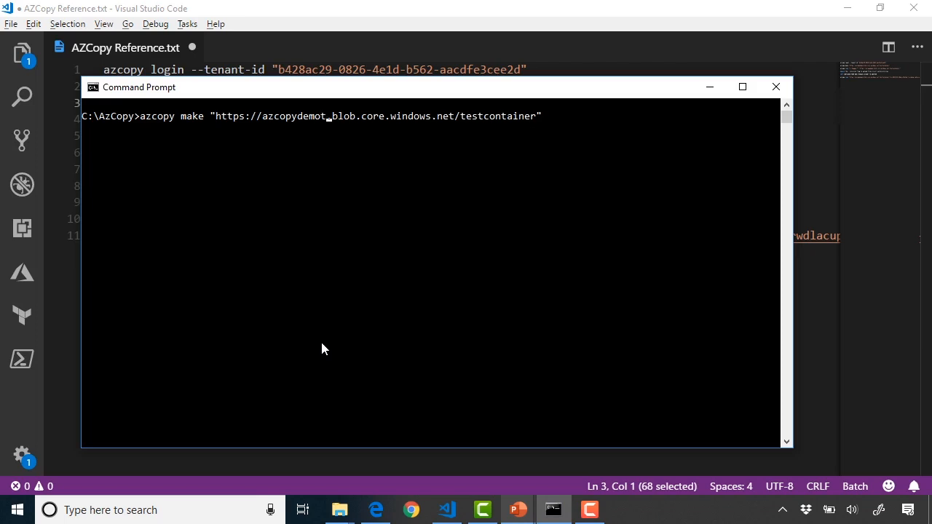
pyautogui.write('t')
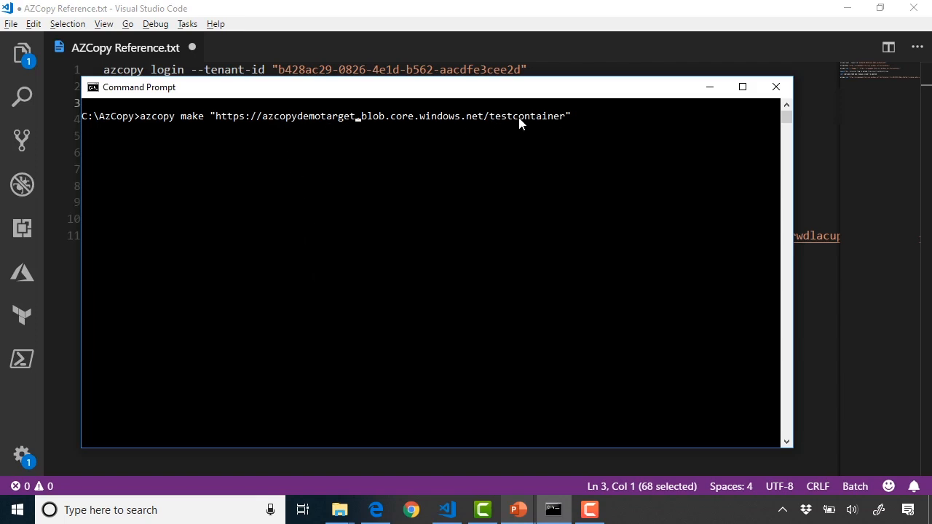
pyautogui.press('Return')
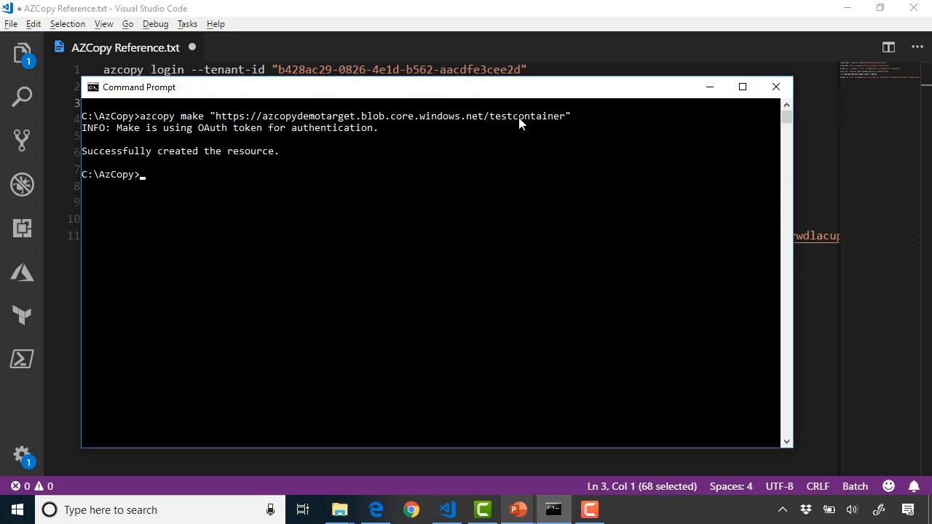
# Run line 11's azcopy copy command, transferring all 7 files to azcopydemotarget's testcontainer.
pyautogui.hotkey('alt', 'Tab')
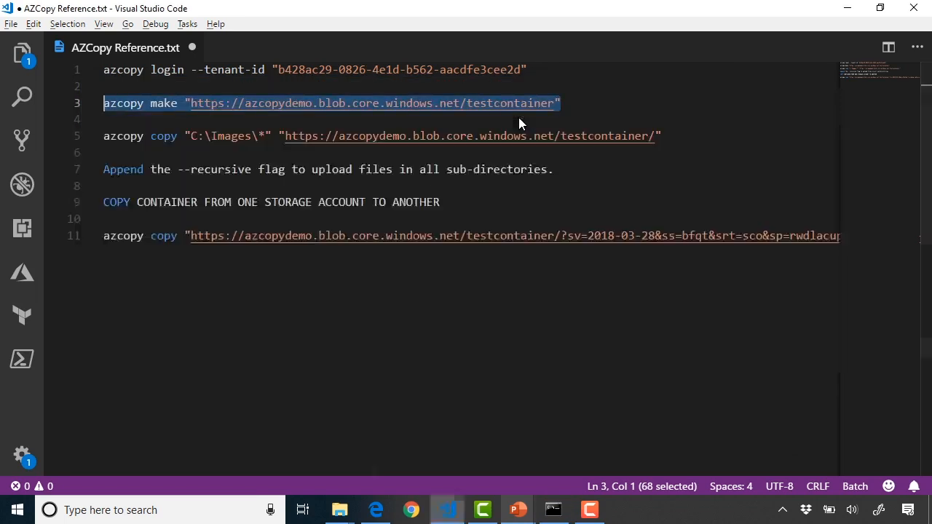
pyautogui.click(69, 241)
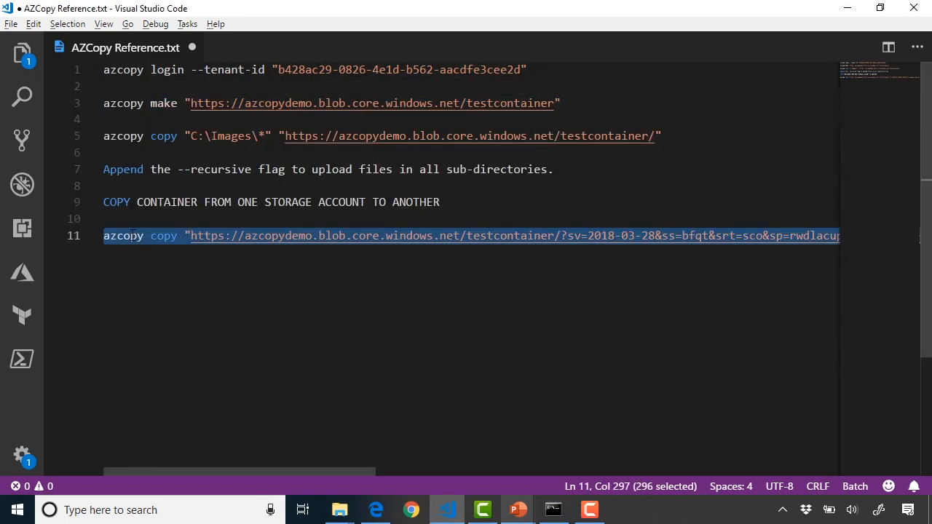
pyautogui.hotkey('alt', 'Tab')
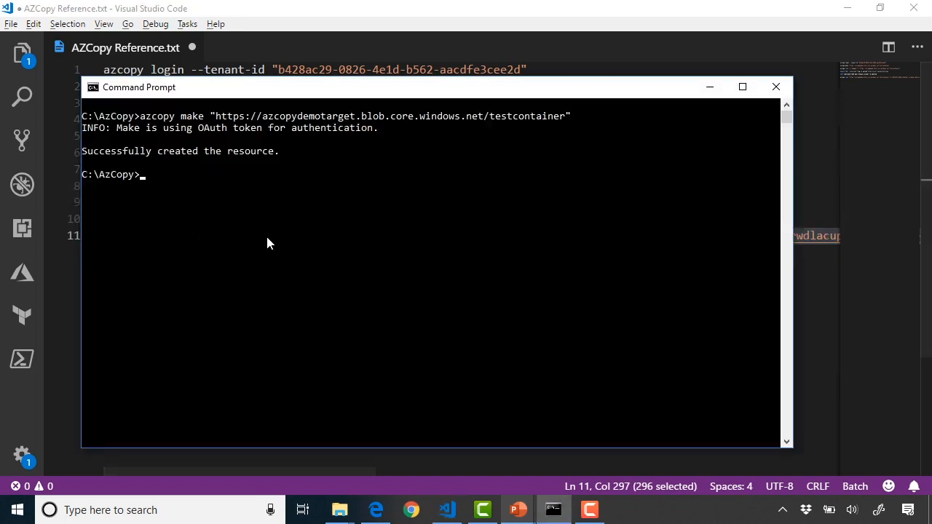
pyautogui.press('Return')
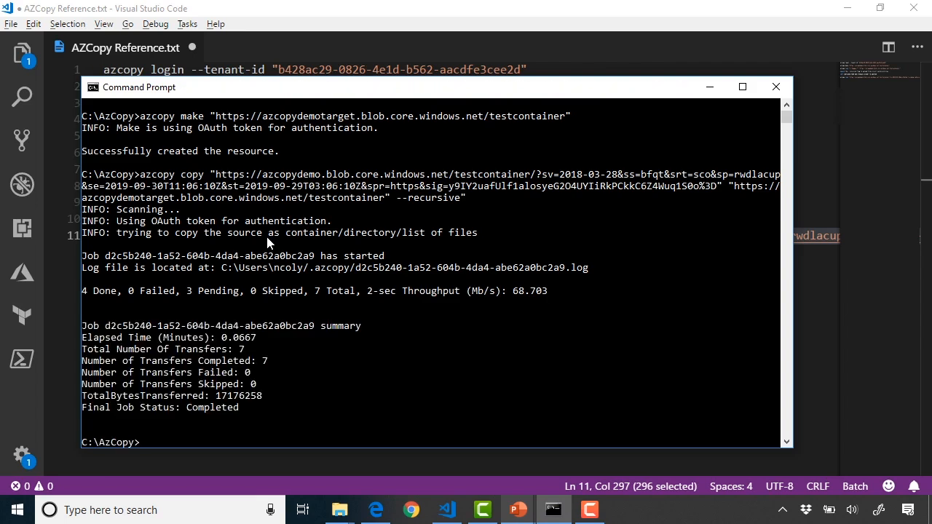
pyautogui.click(376, 512)
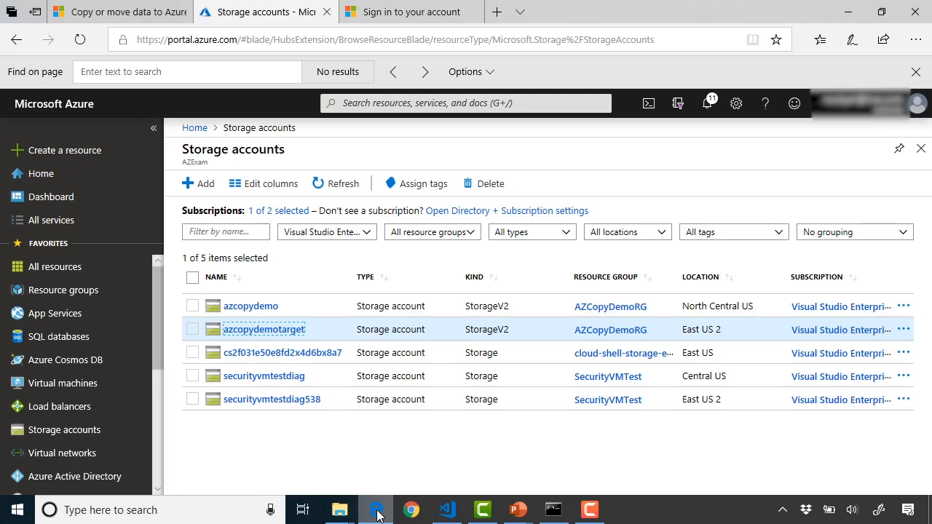
# Browse to azcopydemotarget's testcontainer ImagesSubFolder to confirm the copied images.
pyautogui.click(280, 331)
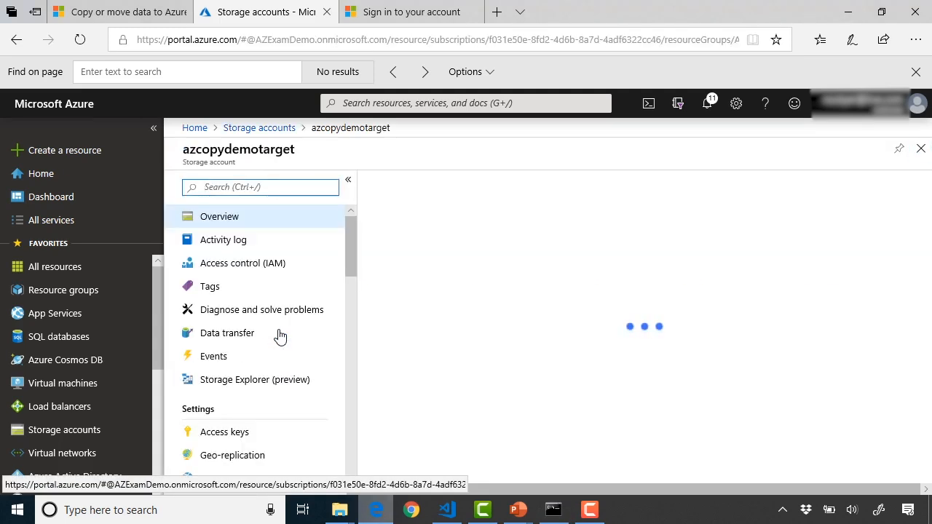
pyautogui.scroll(-3, 280, 336)
pyautogui.scroll(-3, 280, 335)
pyautogui.scroll(-2, 246, 308)
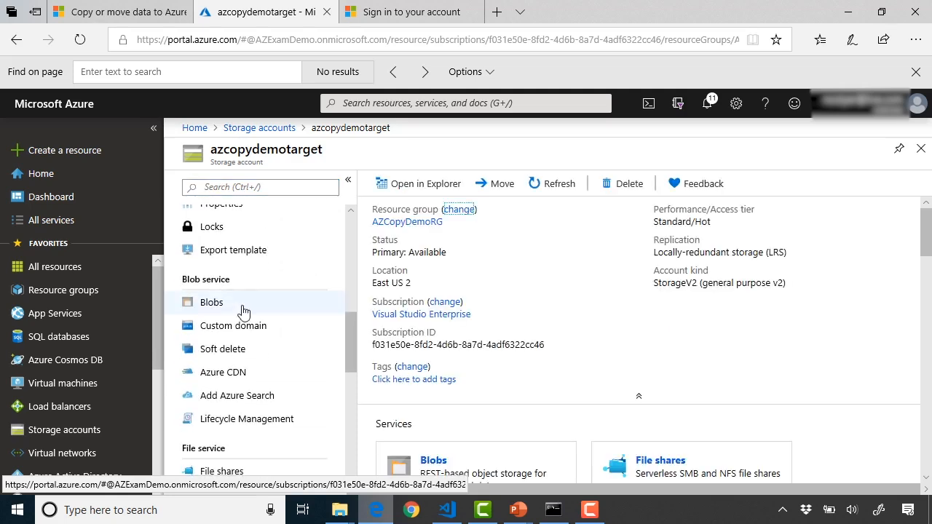
pyautogui.click(239, 308)
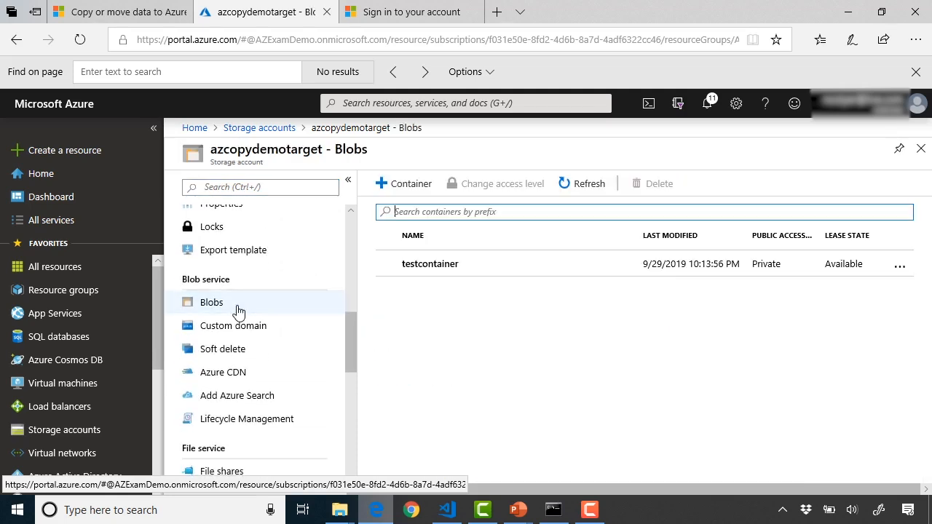
pyautogui.click(418, 267)
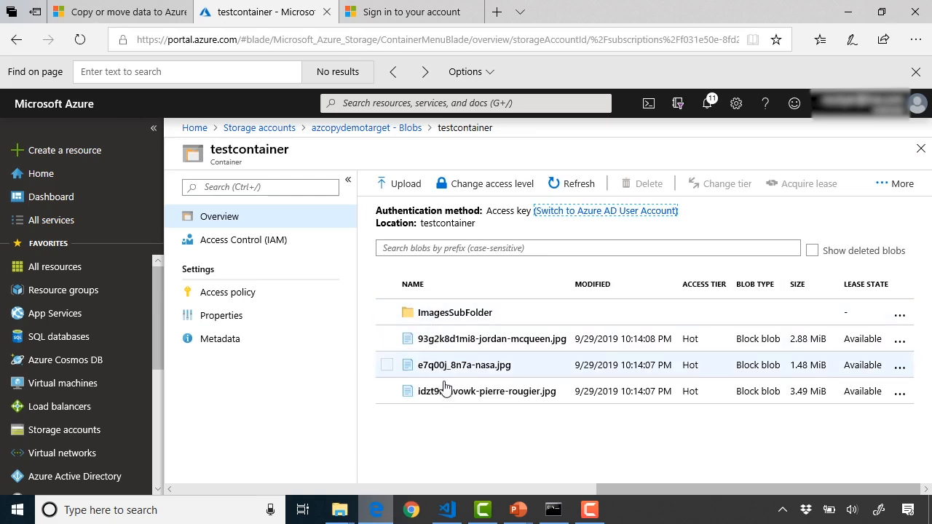
pyautogui.click(453, 322)
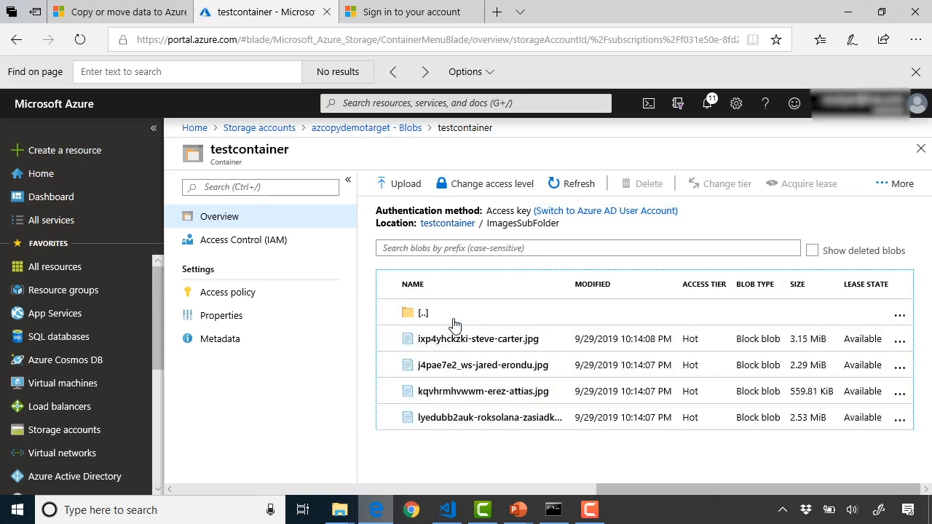
# Download the first 3.2 MB JPG from ImagesSubFolder.
pyautogui.click(459, 339)
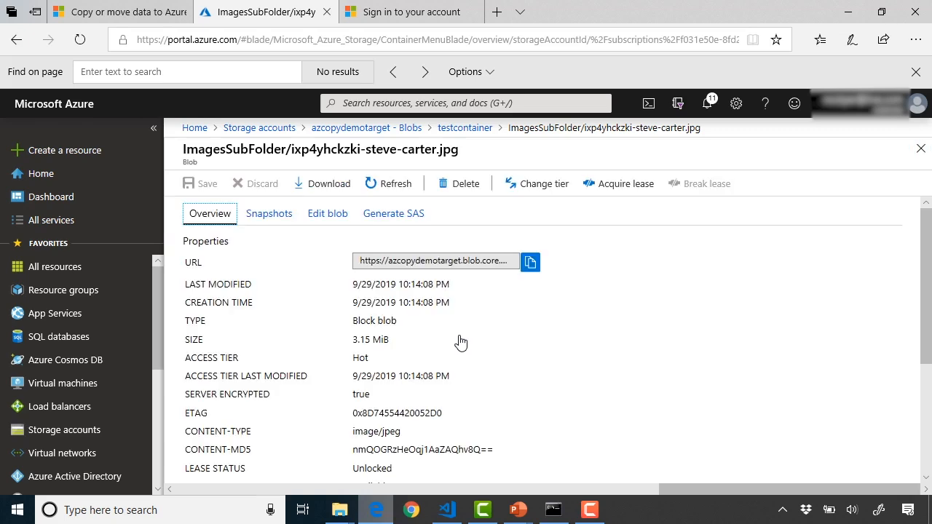
pyautogui.scroll(-1, 460, 342)
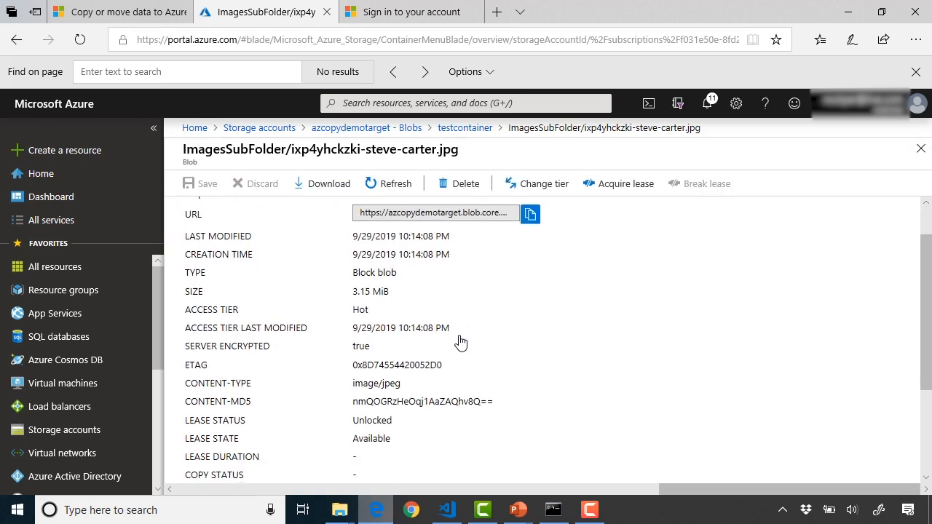
pyautogui.click(337, 186)
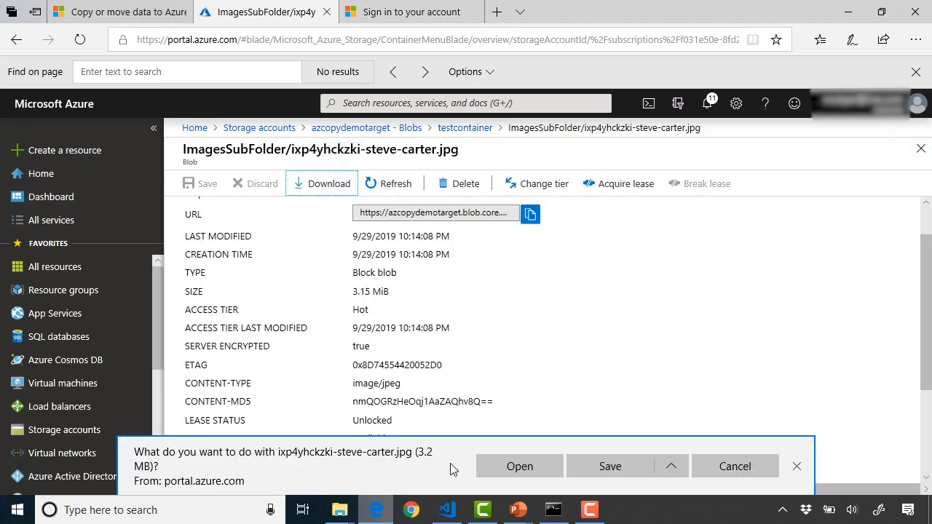
# View the downloaded ixp4yhckzki-steve-carter (1).jpg in Photos, then return to the AzCopy documentation.
pyautogui.click(500, 466)
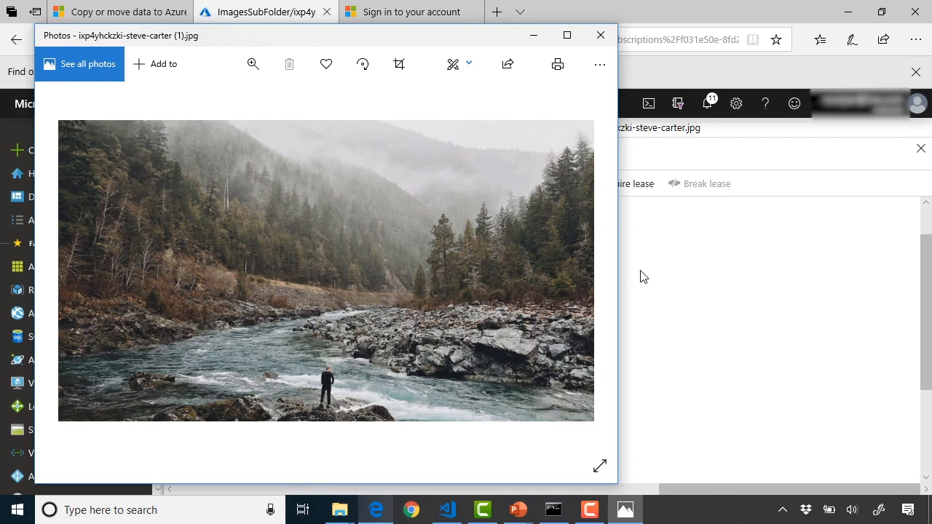
pyautogui.click(127, 16)
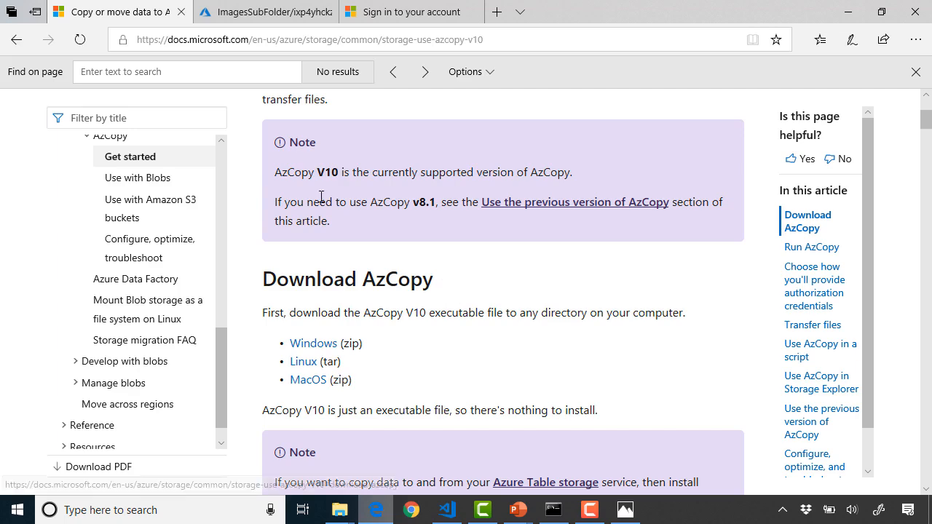
# Open the AzCopy 'Use with Blobs' article and scroll to its Upload a file examples.
pyautogui.click(166, 185)
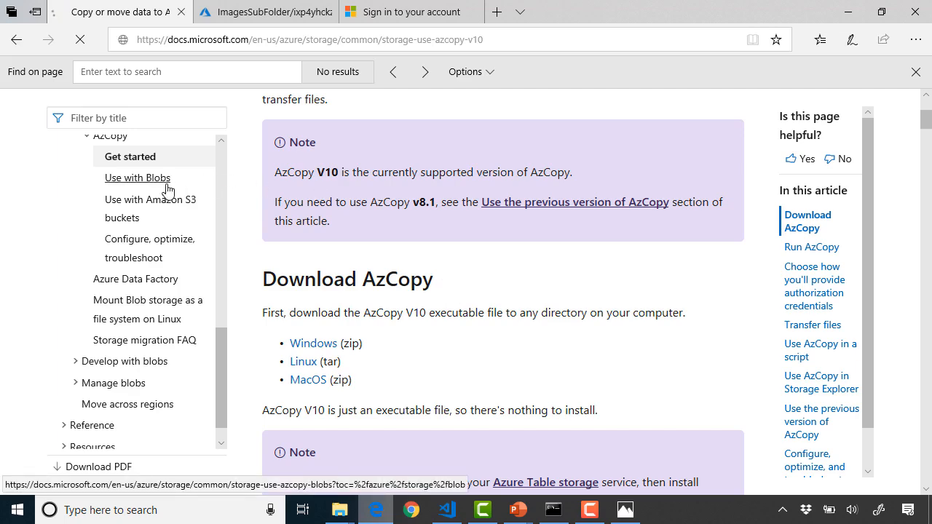
pyautogui.scroll(-6, 604, 346)
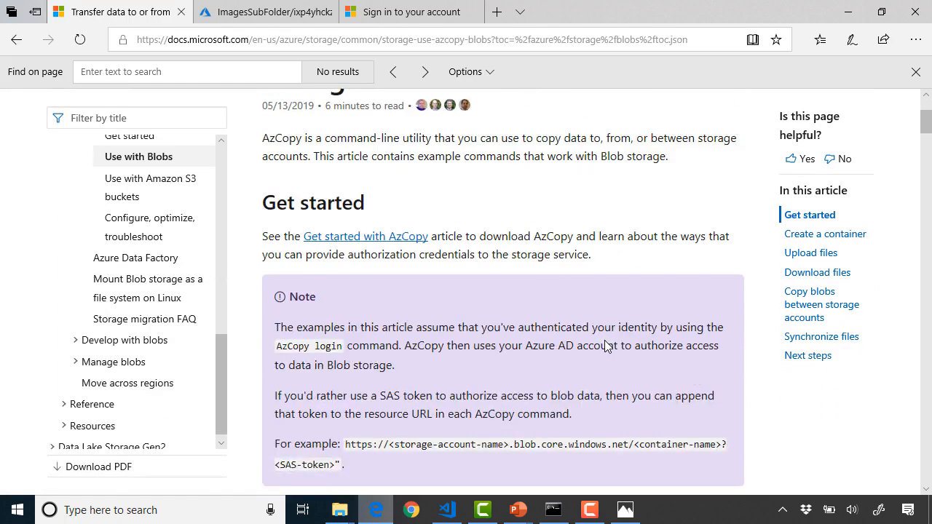
pyautogui.scroll(-2, 604, 345)
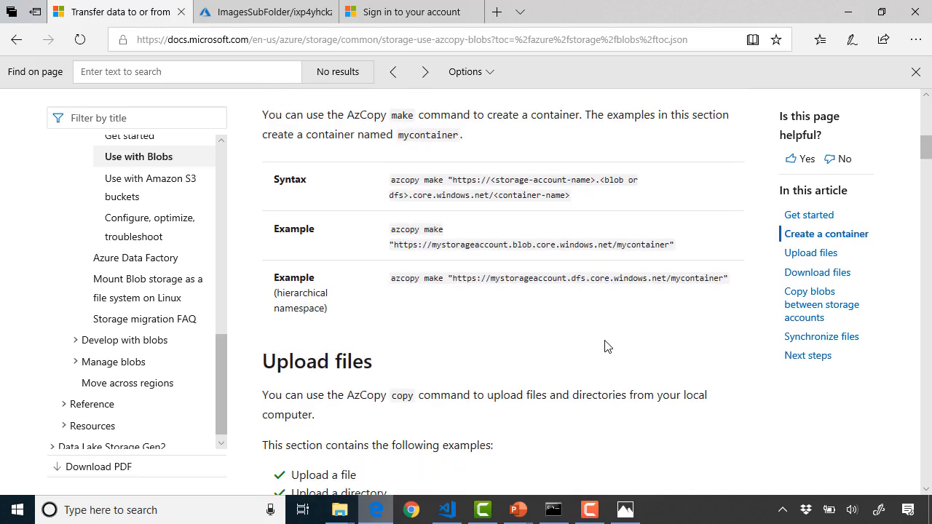
pyautogui.scroll(-1, 604, 346)
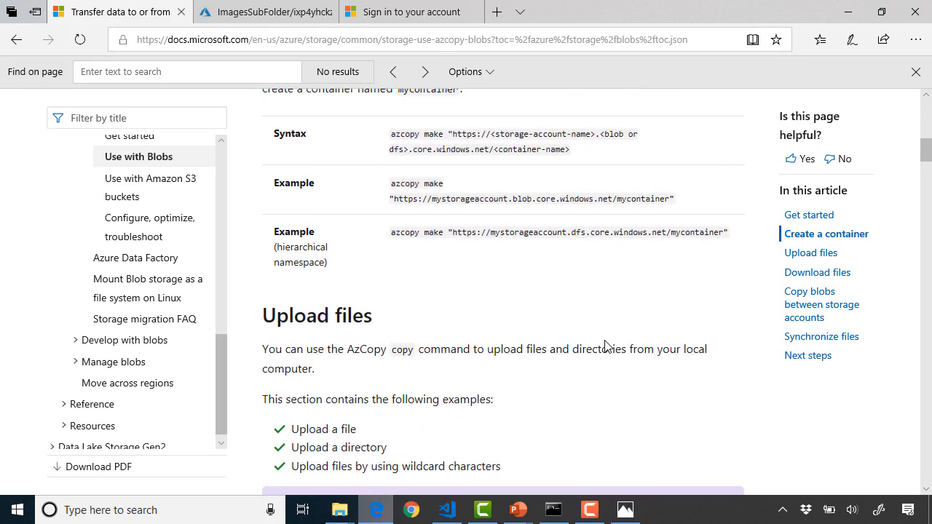
pyautogui.scroll(-3, 604, 345)
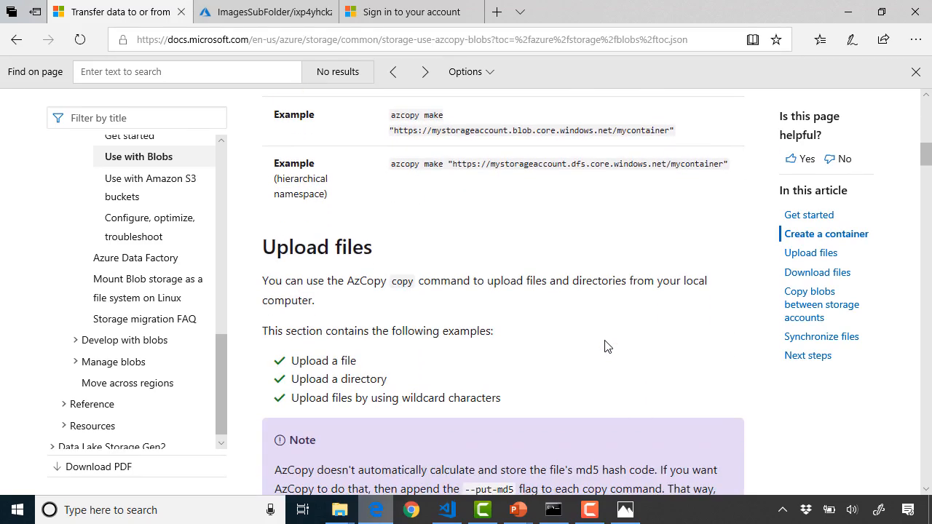
pyautogui.scroll(-7, 604, 345)
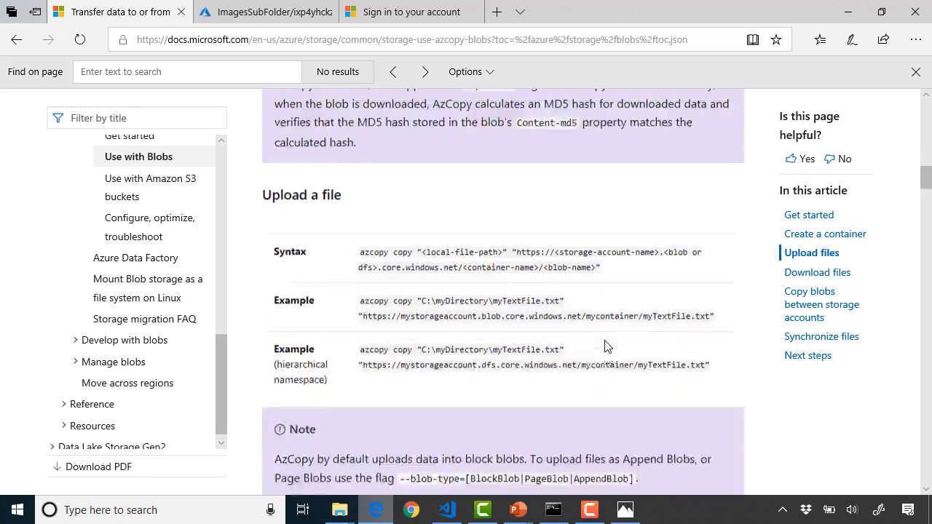